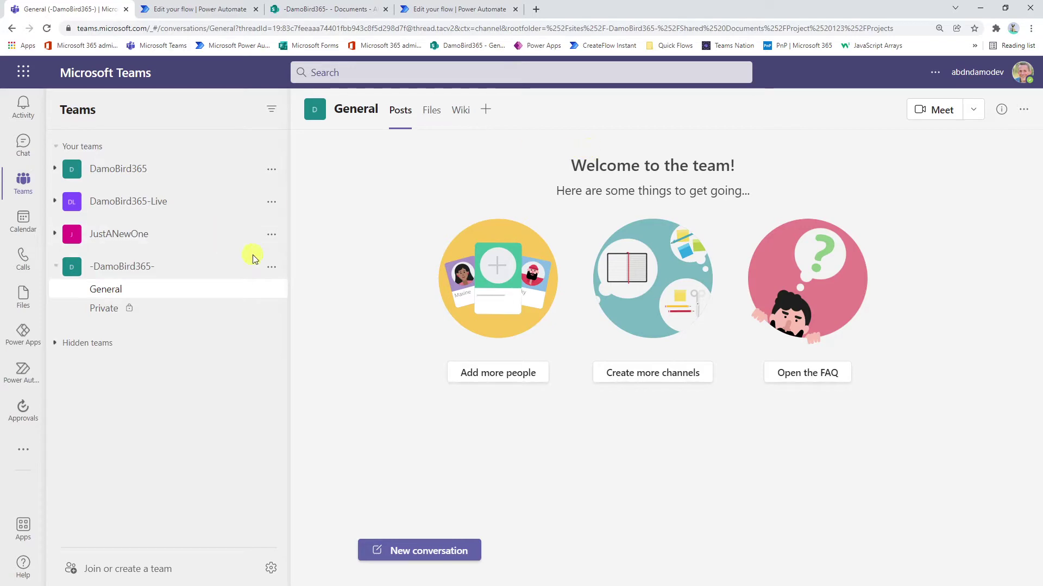
Step: Create a standard channel named 'Project ABCDEF' from the team's options menu
{"action": "left_click", "coordinate": [272, 270]}
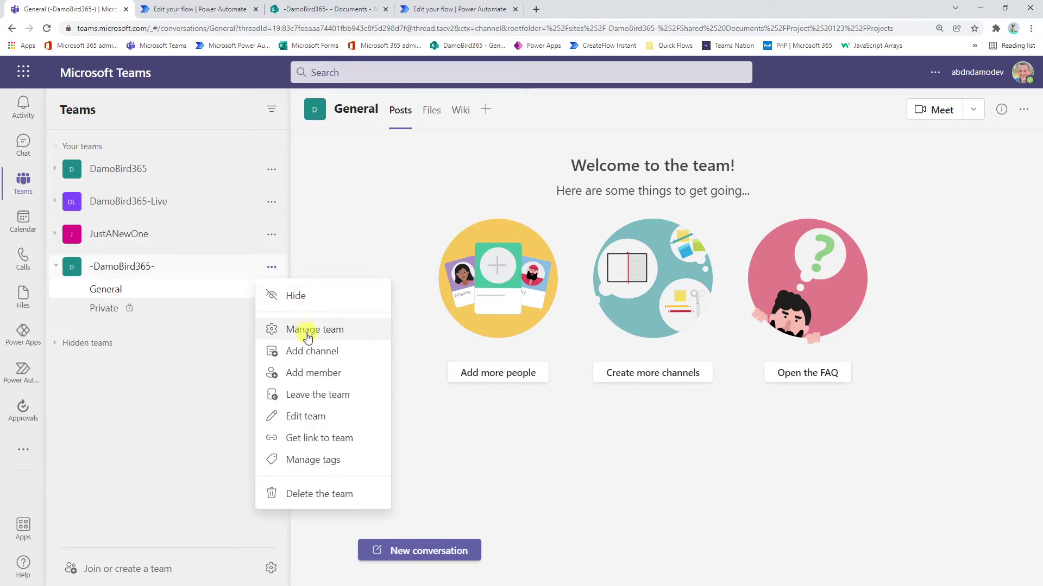
{"action": "left_click", "coordinate": [314, 353]}
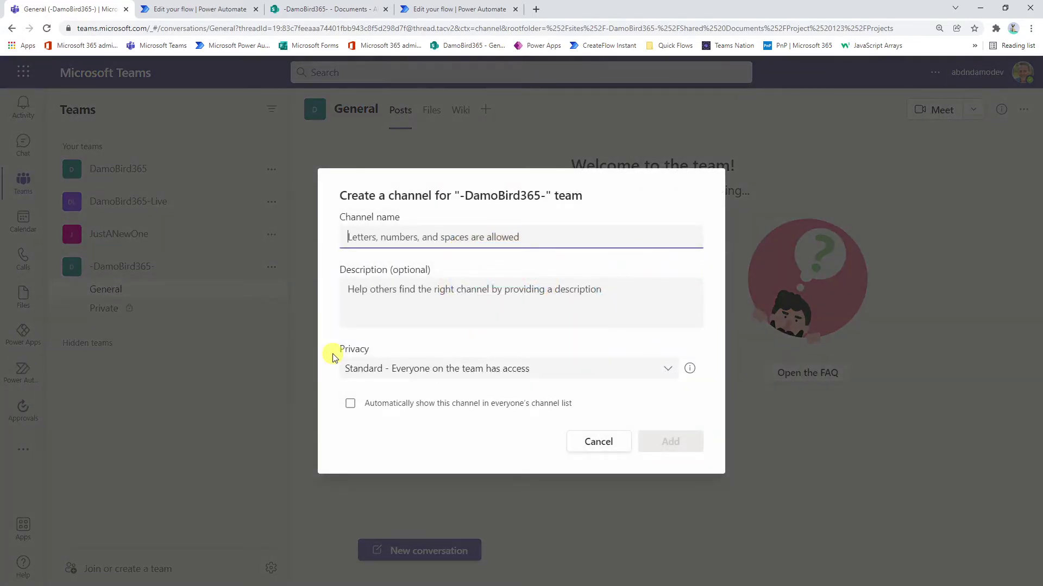
{"action": "type", "text": "Project ABCDEF"}
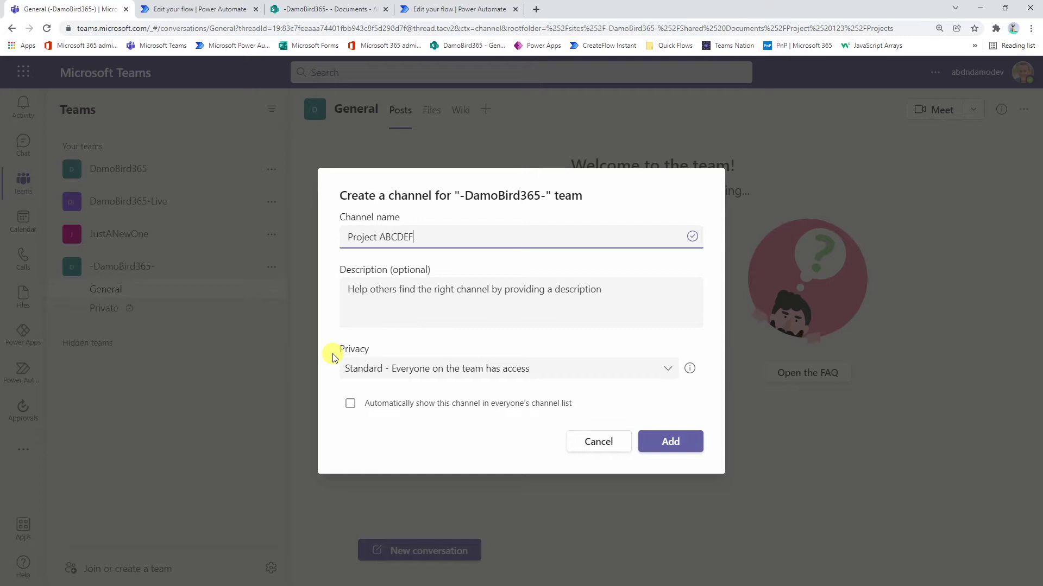
{"action": "left_click", "coordinate": [680, 444]}
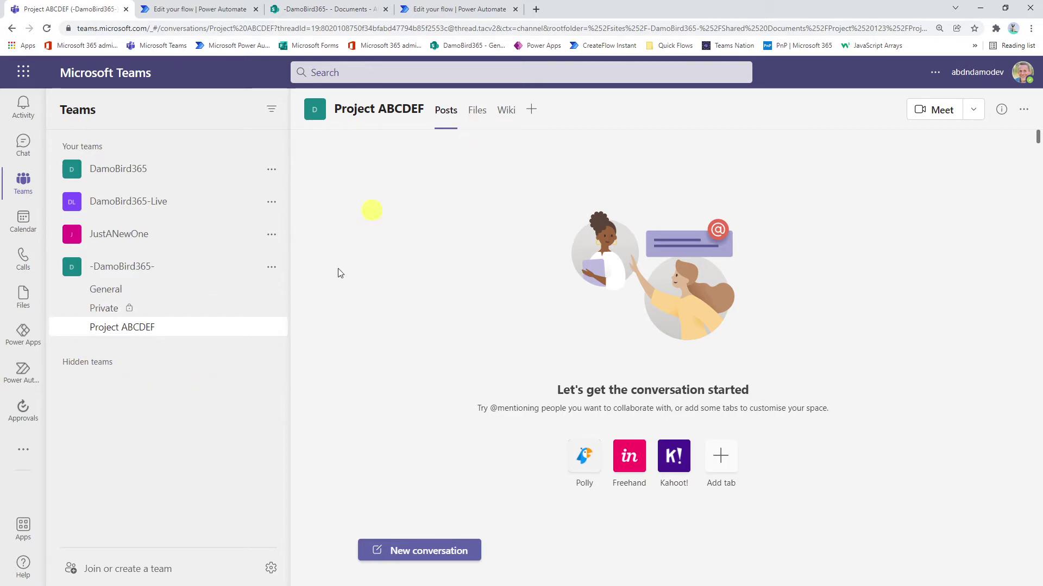
Step: Reload Project ABCDEF's Files until the folders appear, then enter the Projects folder with Q1–Q4
{"action": "left_click", "coordinate": [480, 115]}
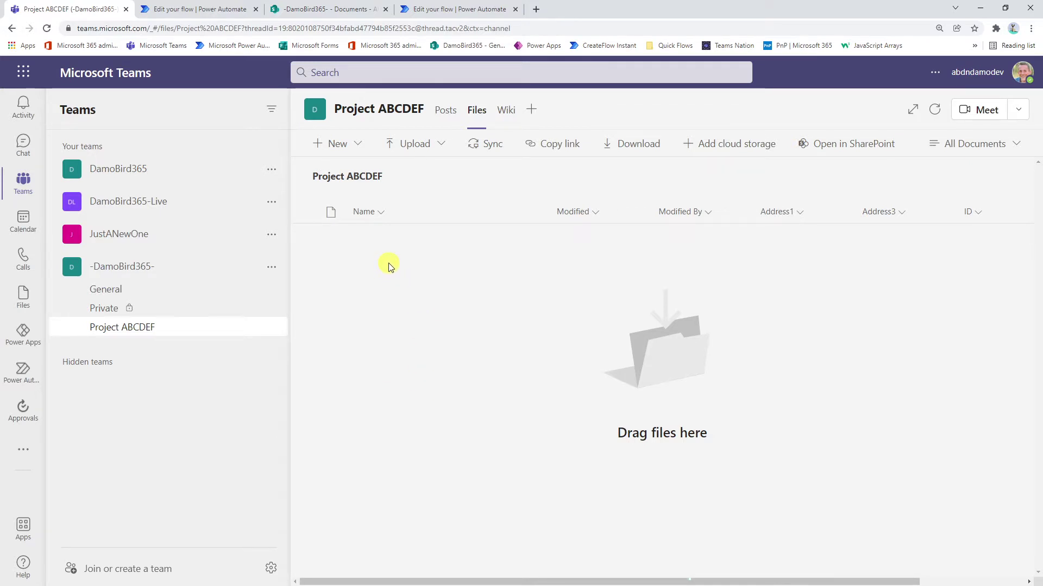
{"action": "left_click", "coordinate": [450, 118]}
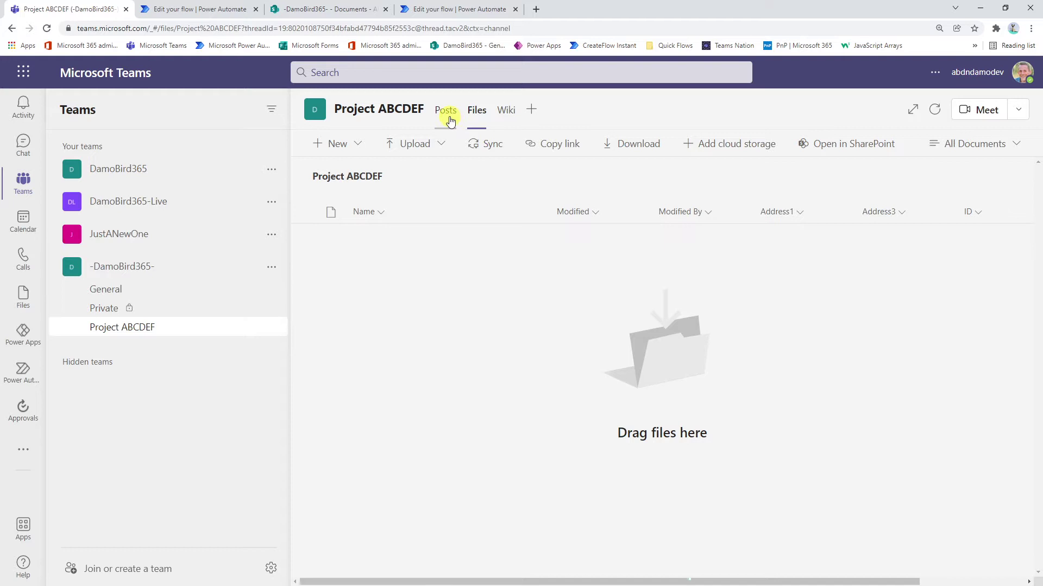
{"action": "left_click", "coordinate": [475, 114]}
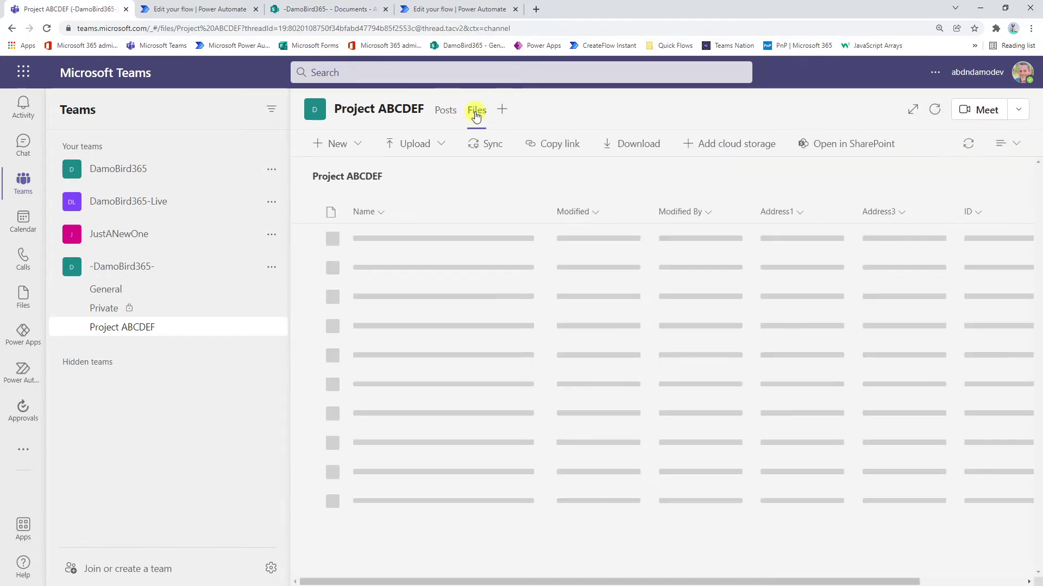
{"action": "left_click", "coordinate": [440, 118]}
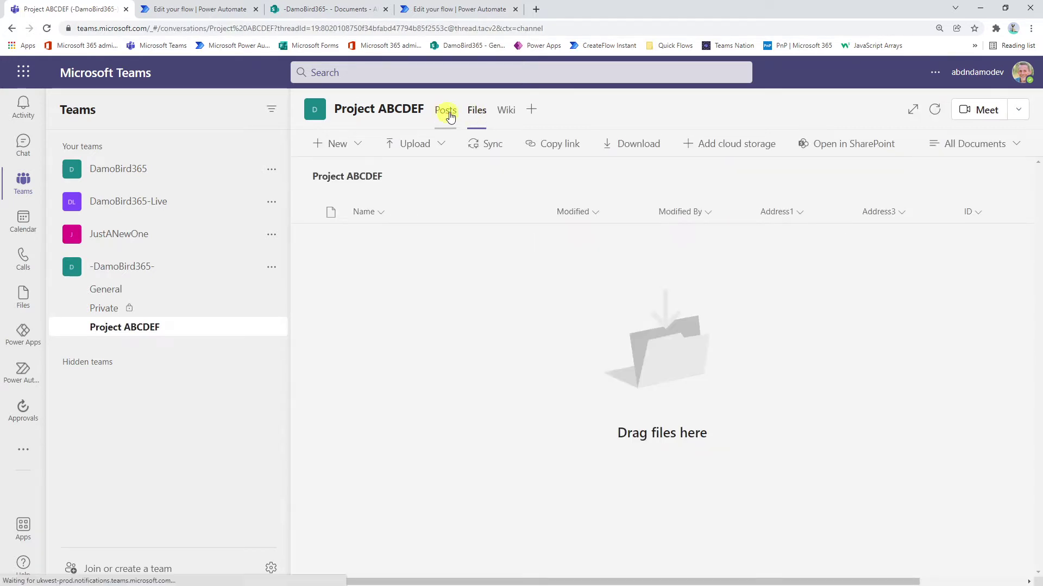
{"action": "left_click", "coordinate": [476, 115]}
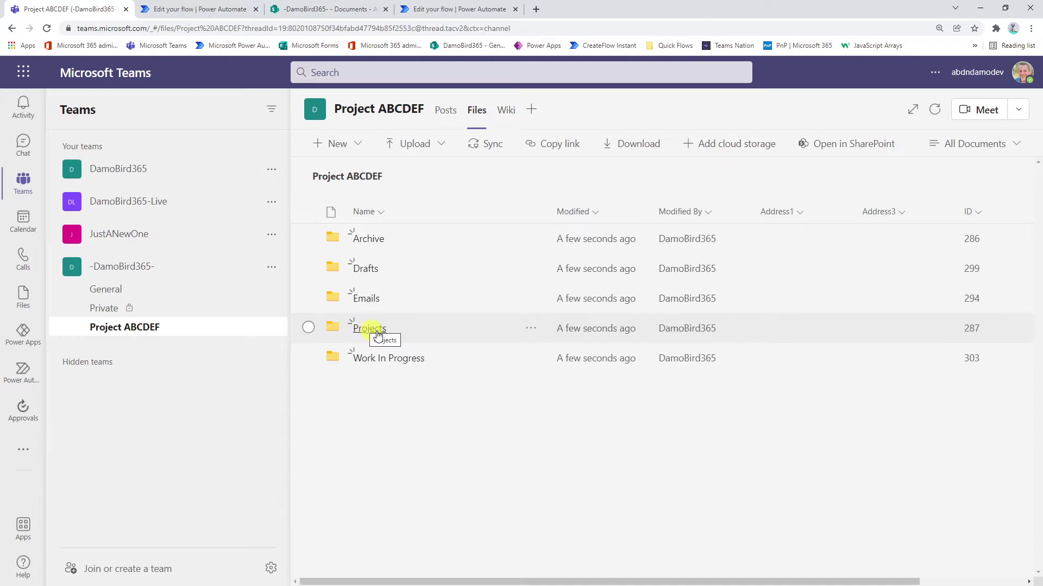
{"action": "left_click", "coordinate": [370, 330]}
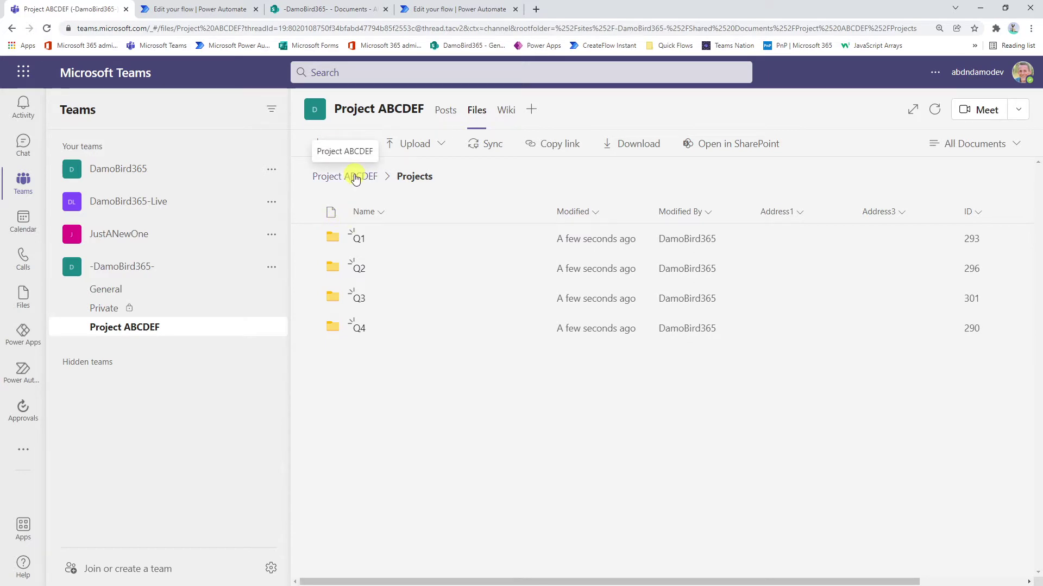
Step: Return to Project ABCDEF's Posts to review the welcome message and new-channel mention
{"action": "left_click", "coordinate": [447, 111]}
{"action": "mouse_move", "coordinate": [339, 108]}
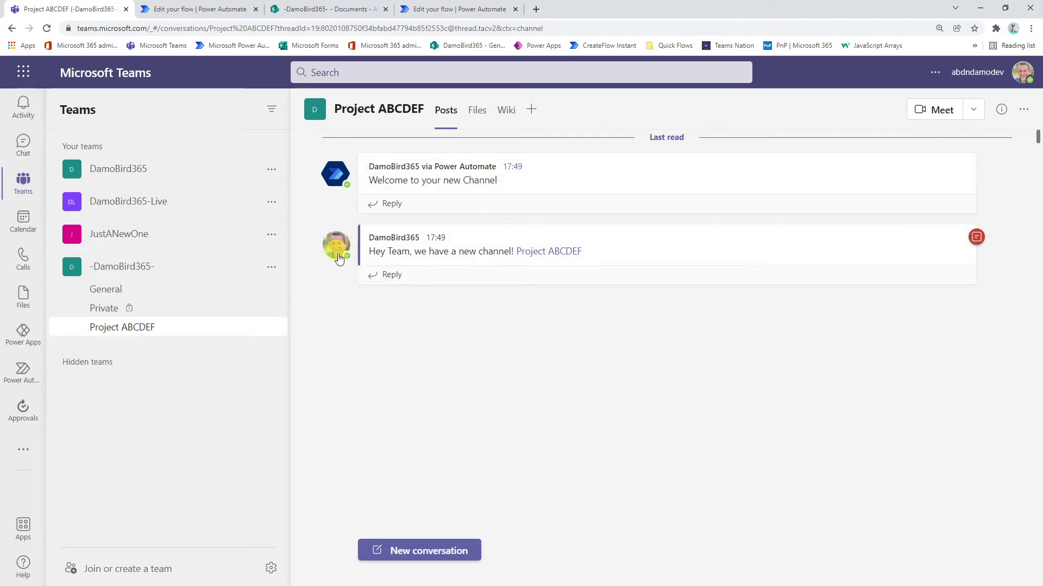
{"action": "mouse_move", "coordinate": [545, 254]}
Step: In the other Teams window, open the Project ABCDEF new-channel mention from the Activity feed
{"action": "key", "text": "alt+Tab"}
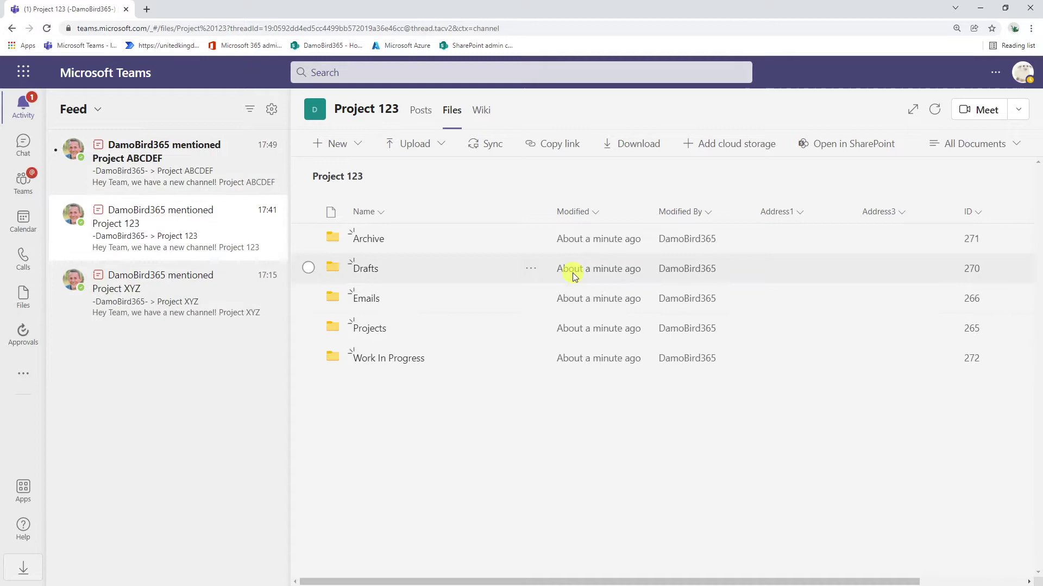
{"action": "left_click", "coordinate": [1022, 72]}
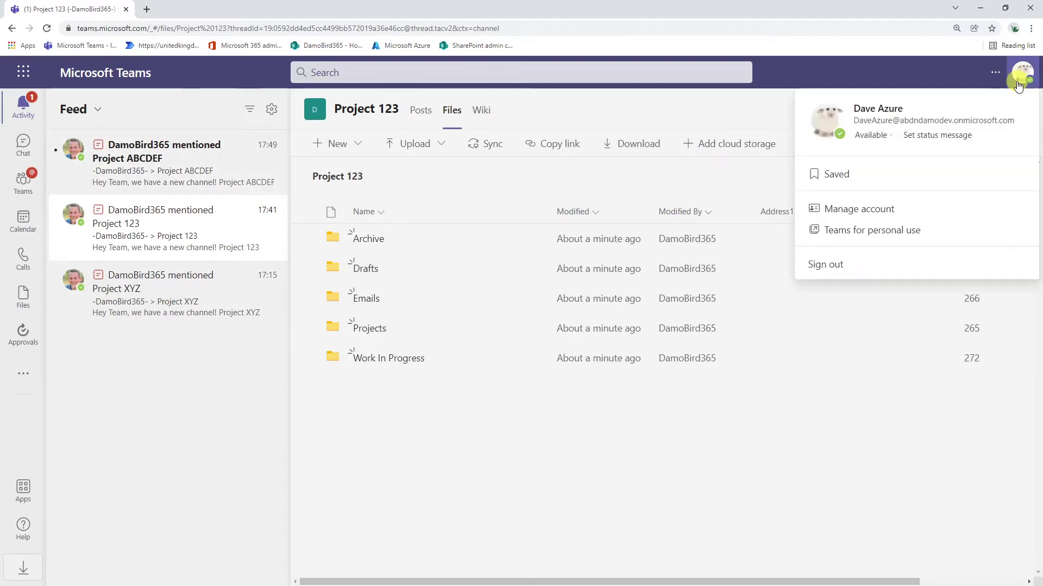
{"action": "left_click", "coordinate": [106, 180]}
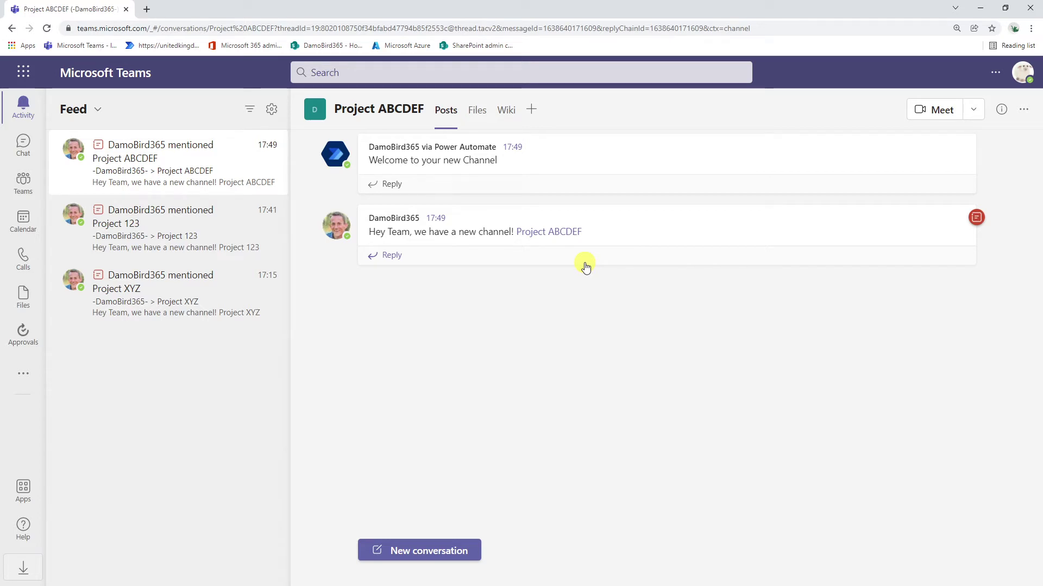
{"action": "mouse_move", "coordinate": [593, 200]}
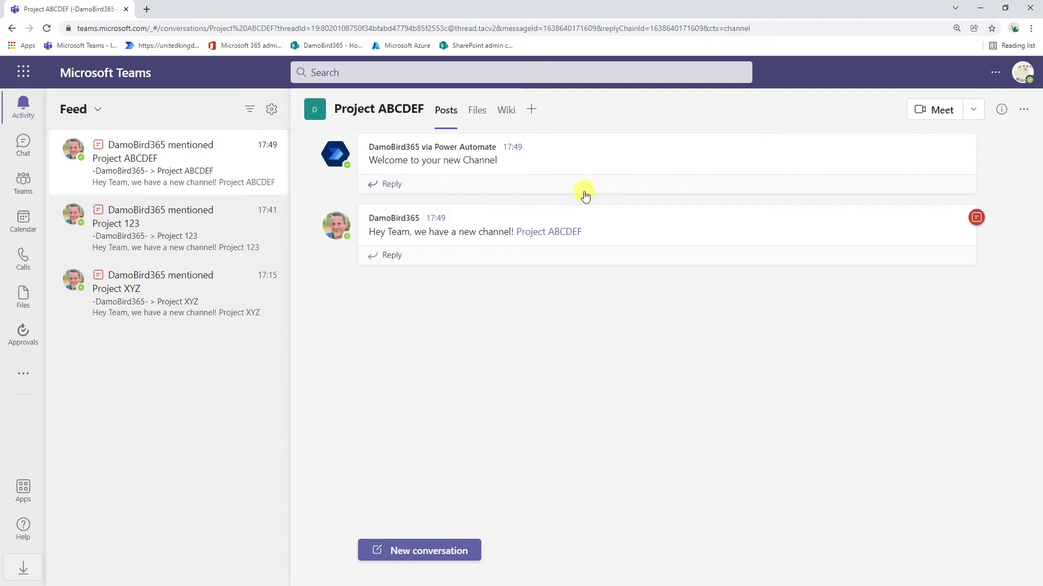
{"action": "mouse_move", "coordinate": [696, 221]}
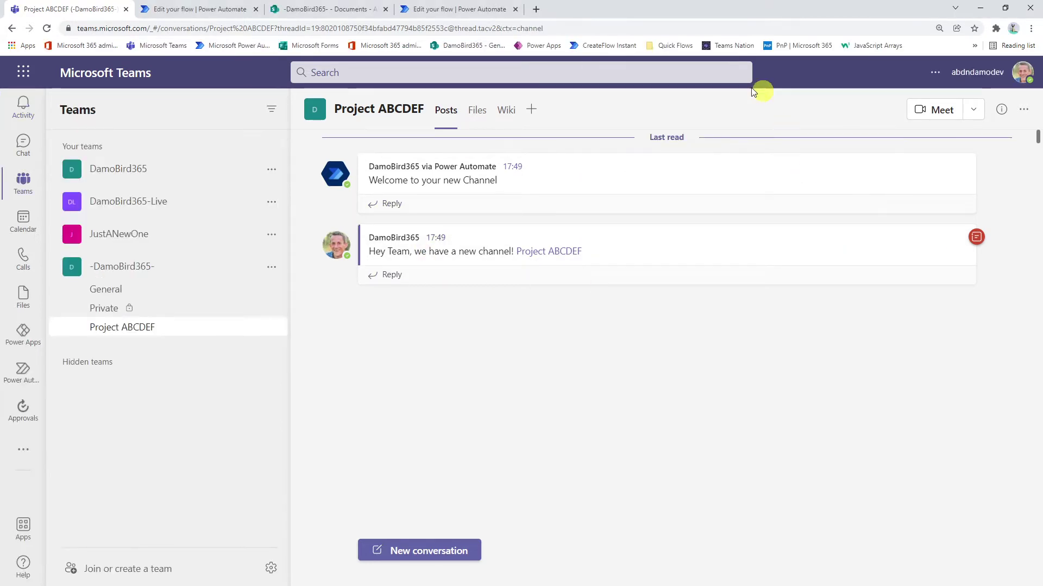
Step: Point the Trigger on new Folder flow's item-created trigger at custom list name 'Documents'
{"action": "left_click", "coordinate": [469, 10]}
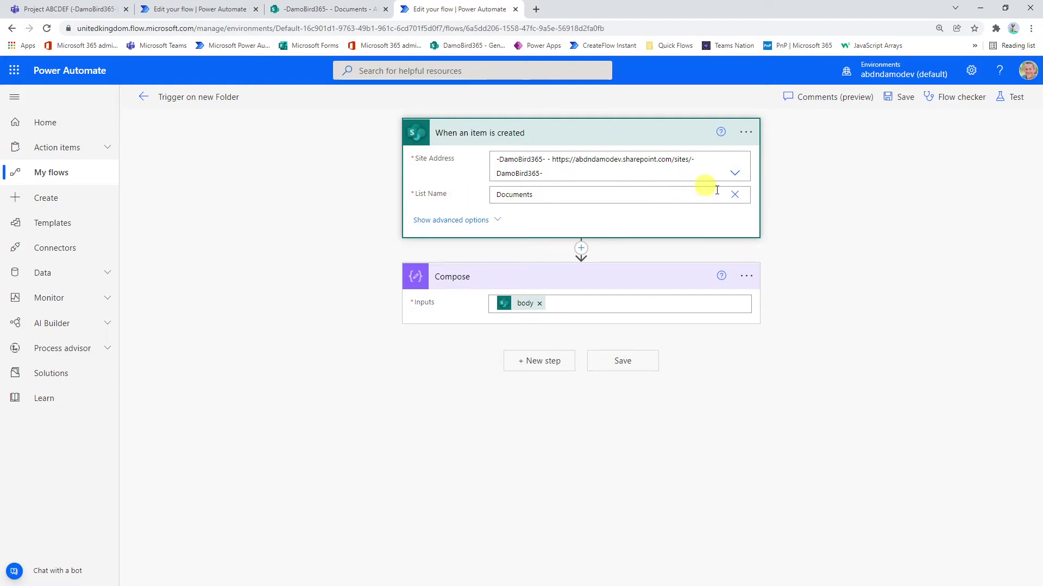
{"action": "left_click", "coordinate": [734, 195]}
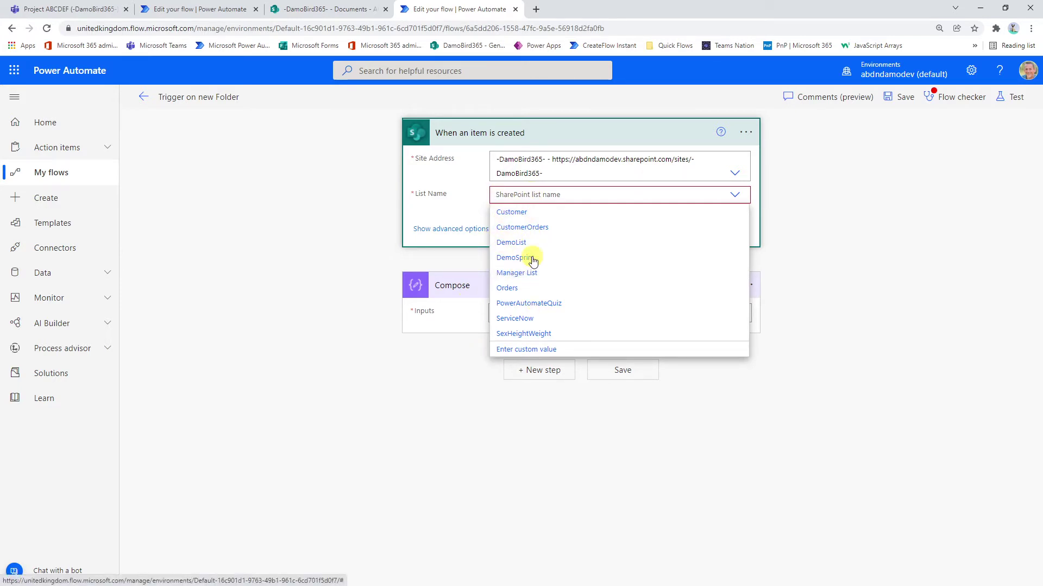
{"action": "left_click", "coordinate": [530, 350]}
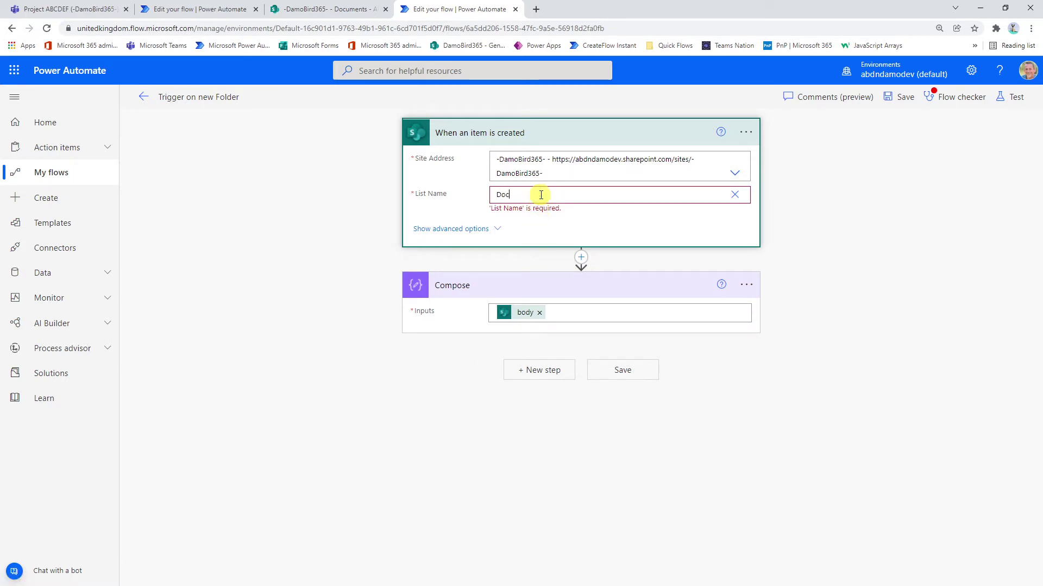
{"action": "type", "text": "Documents"}
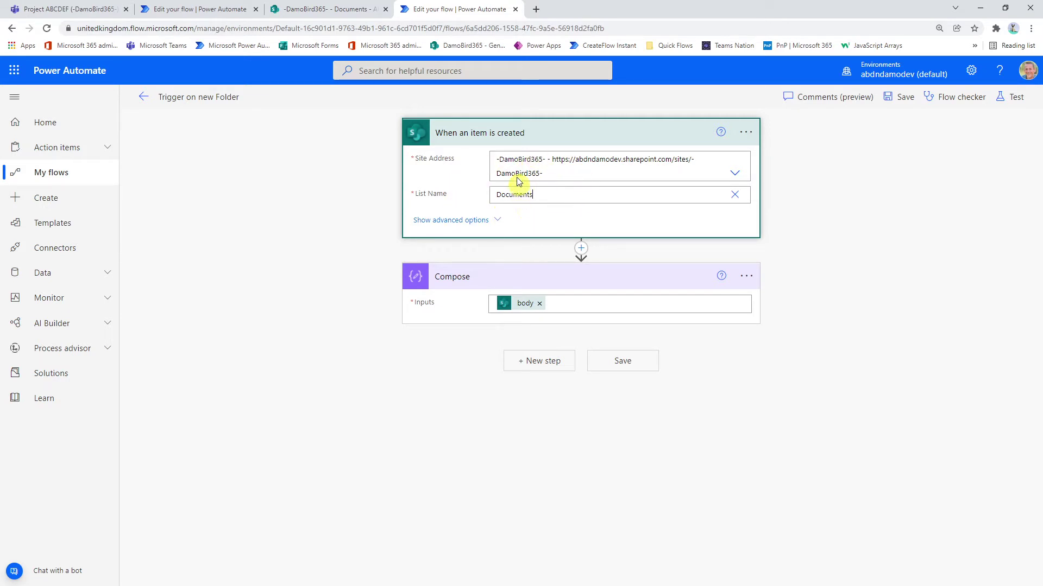
Step: Browse to the SharePoint Documents library through Site contents
{"action": "left_click", "coordinate": [319, 9]}
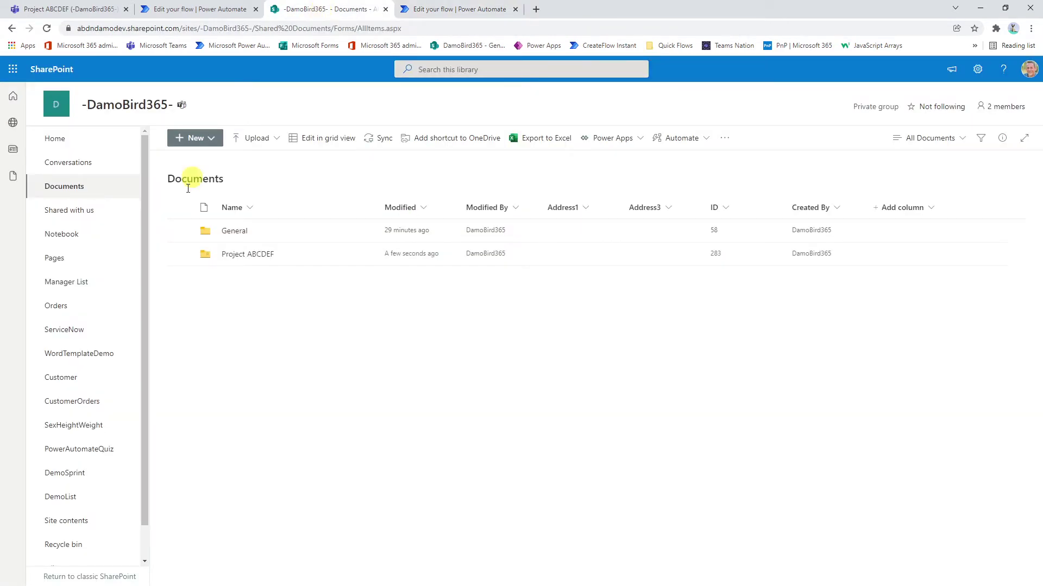
{"action": "scroll", "coordinate": [87, 458], "scroll_direction": "down", "scroll_amount": 1}
{"action": "left_click", "coordinate": [74, 486]}
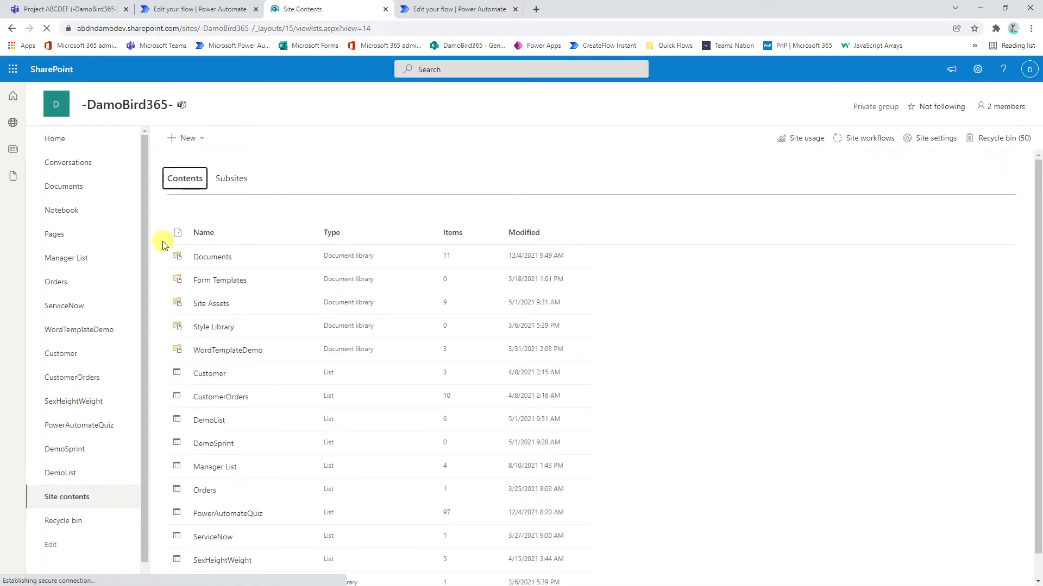
{"action": "left_click", "coordinate": [216, 260]}
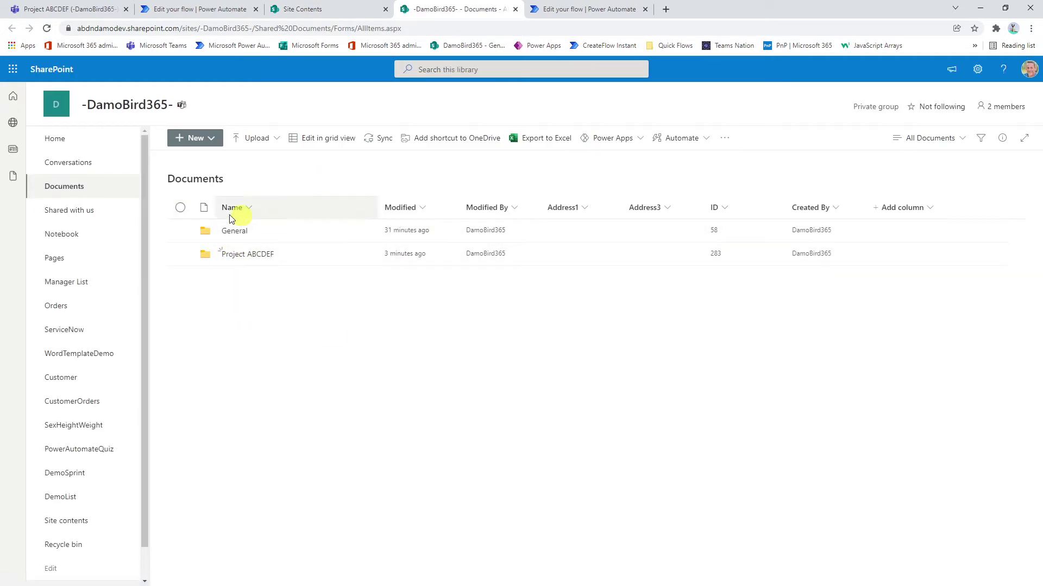
{"action": "left_click", "coordinate": [591, 10]}
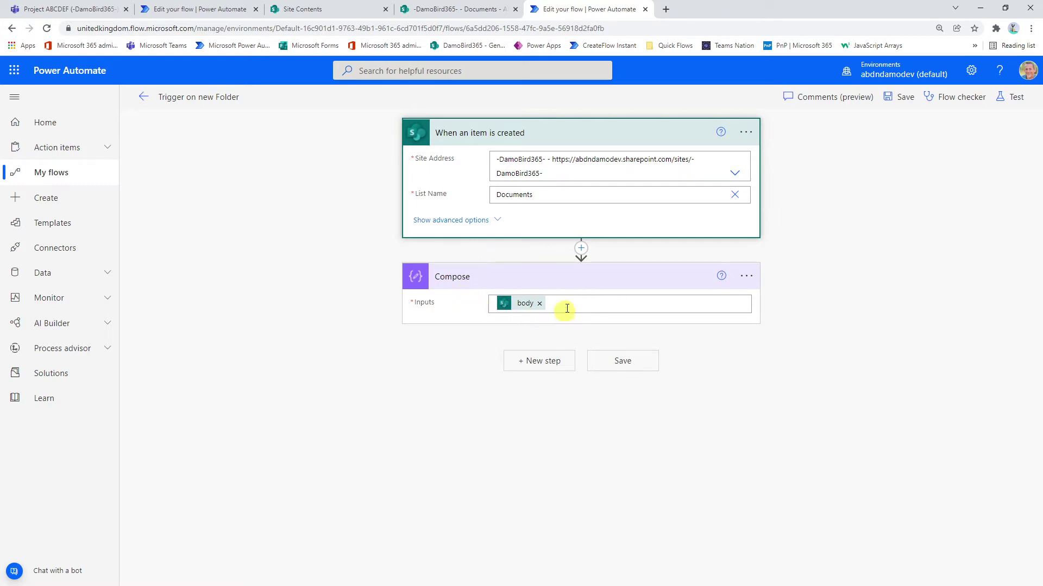
Step: Start a manual flow test so it waits for a new item in Documents
{"action": "left_click", "coordinate": [1015, 97]}
{"action": "left_click", "coordinate": [855, 125]}
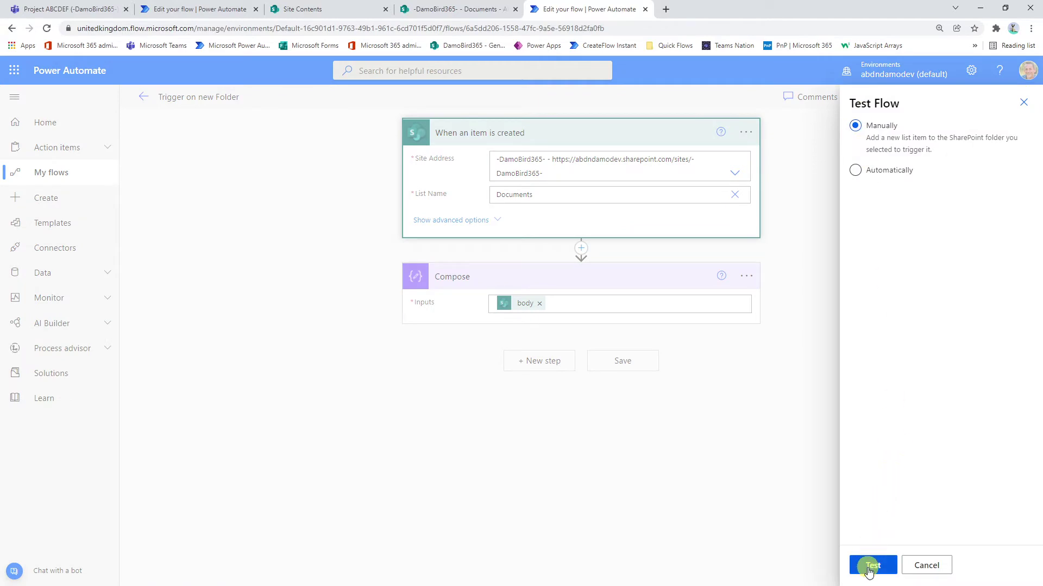
{"action": "left_click", "coordinate": [871, 565]}
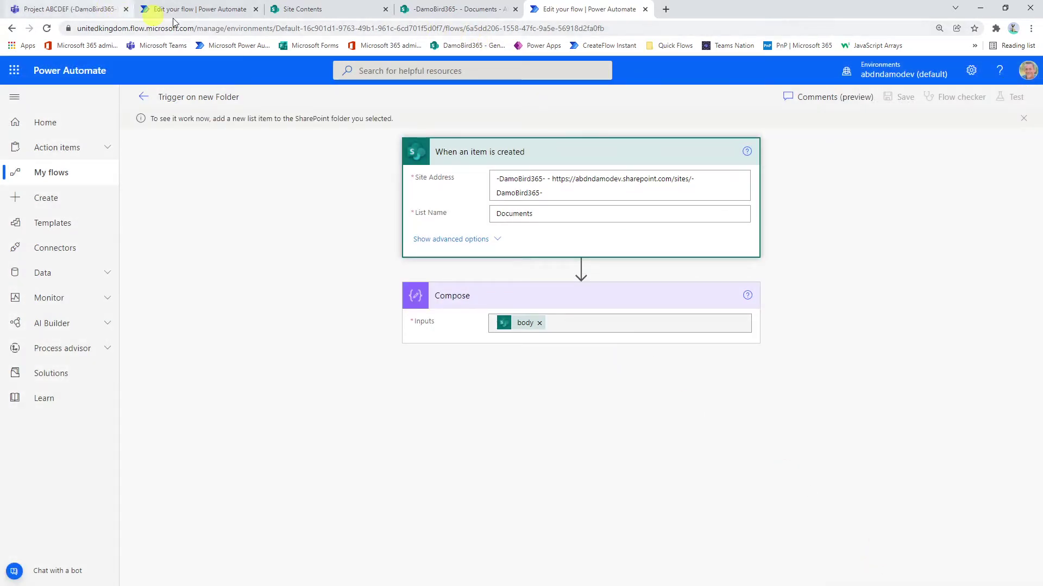
{"action": "left_click", "coordinate": [436, 14]}
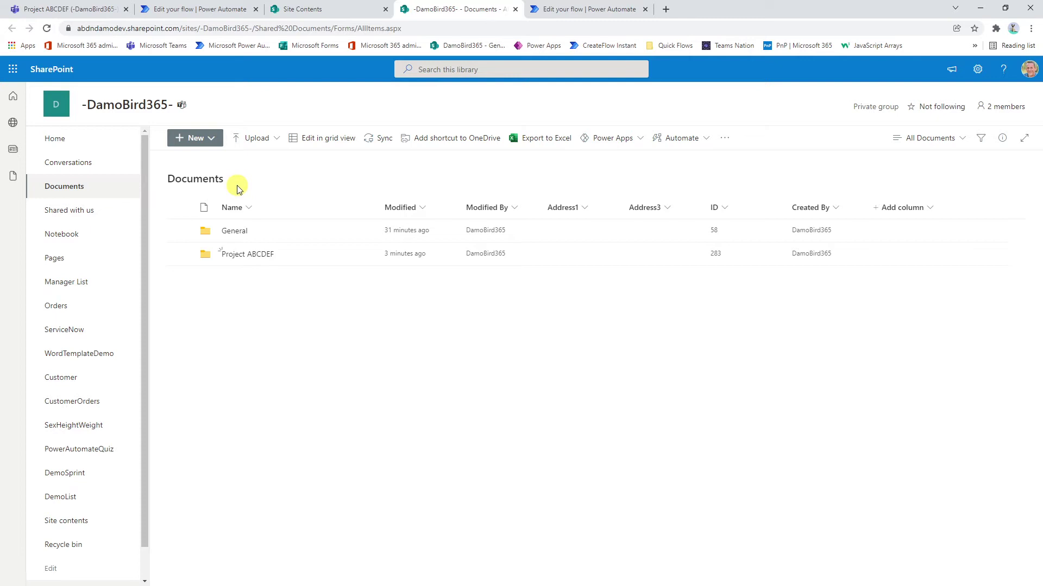
Step: Create a folder named '123' inside Documents' Project ABCDEF folder
{"action": "left_click", "coordinate": [242, 256]}
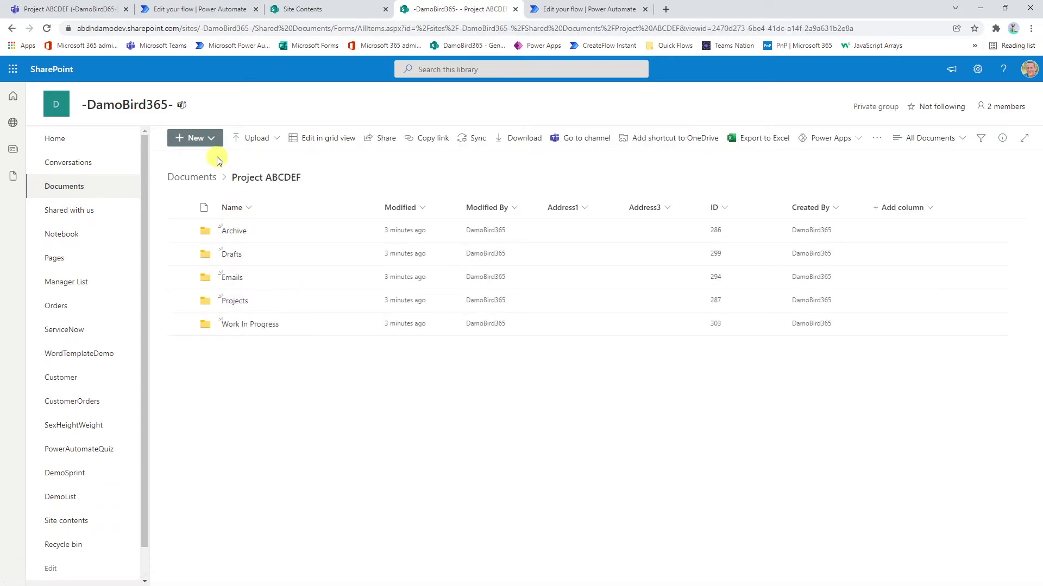
{"action": "left_click", "coordinate": [212, 140]}
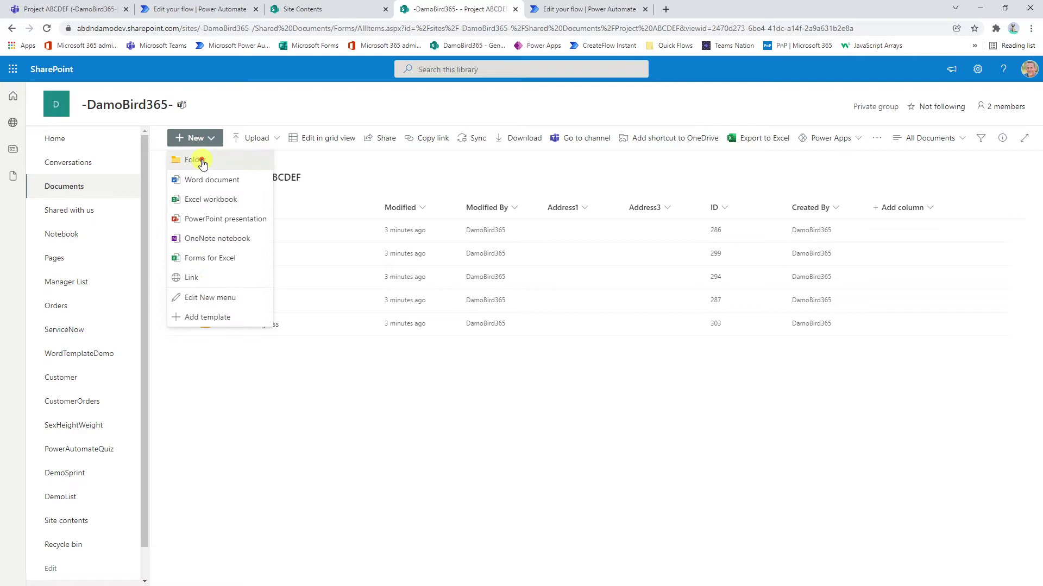
{"action": "left_click", "coordinate": [201, 160]}
{"action": "type", "text": "VB"}
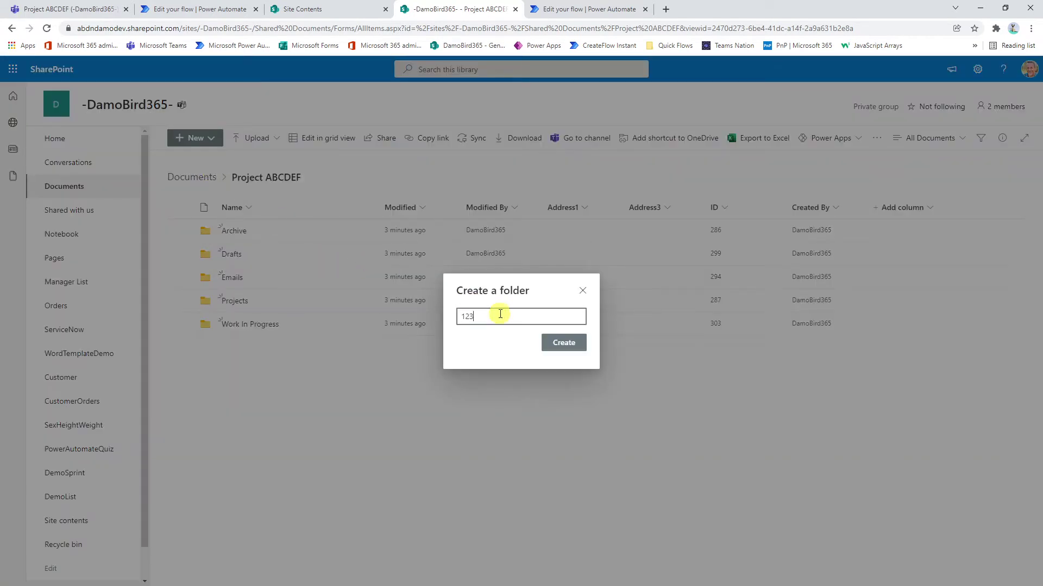
{"action": "left_click", "coordinate": [561, 342]}
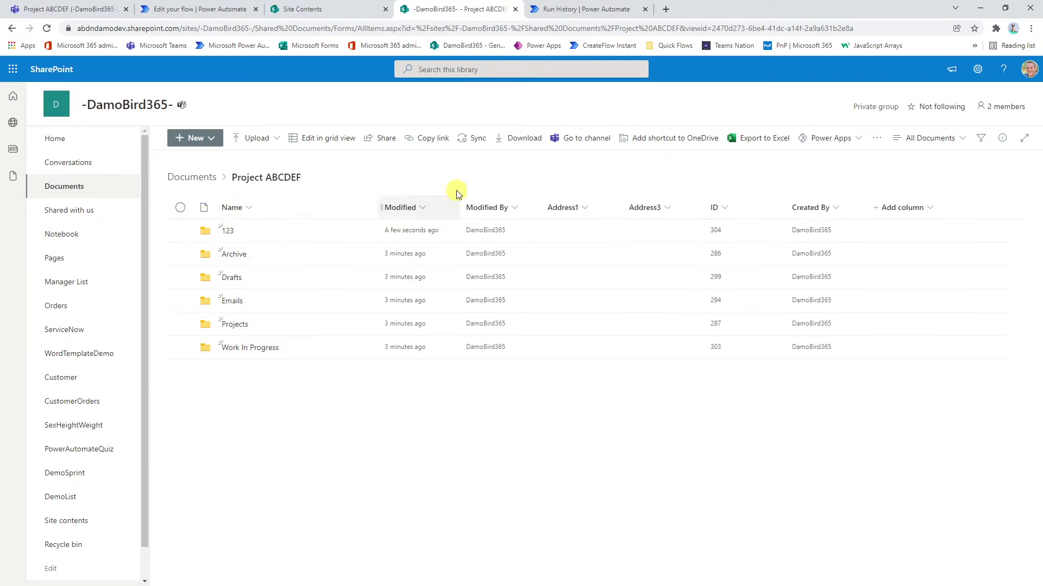
Step: Open the successful test run's Compose step and show its raw outputs
{"action": "left_click", "coordinate": [583, 14]}
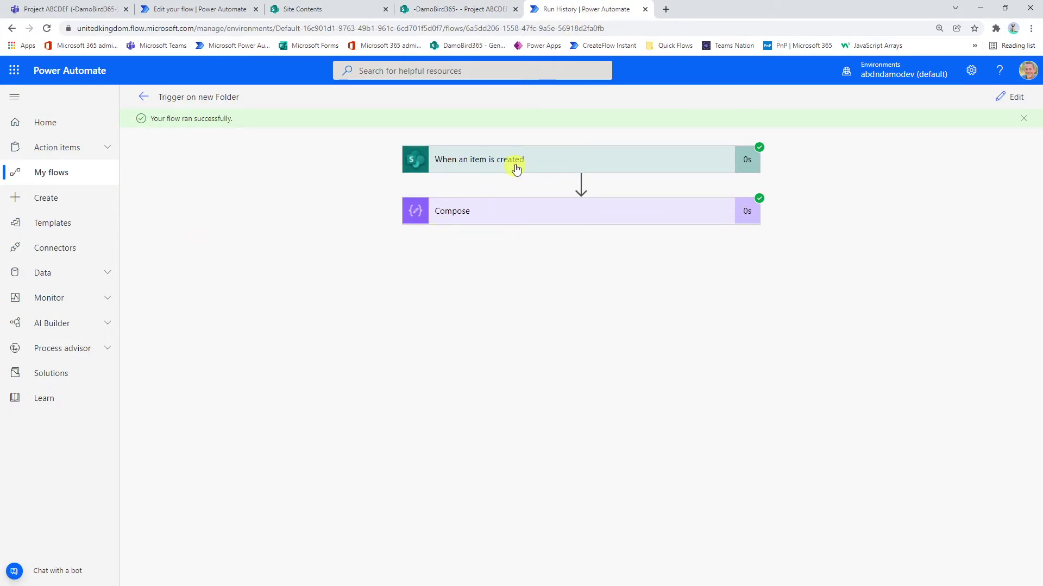
{"action": "left_click", "coordinate": [467, 222]}
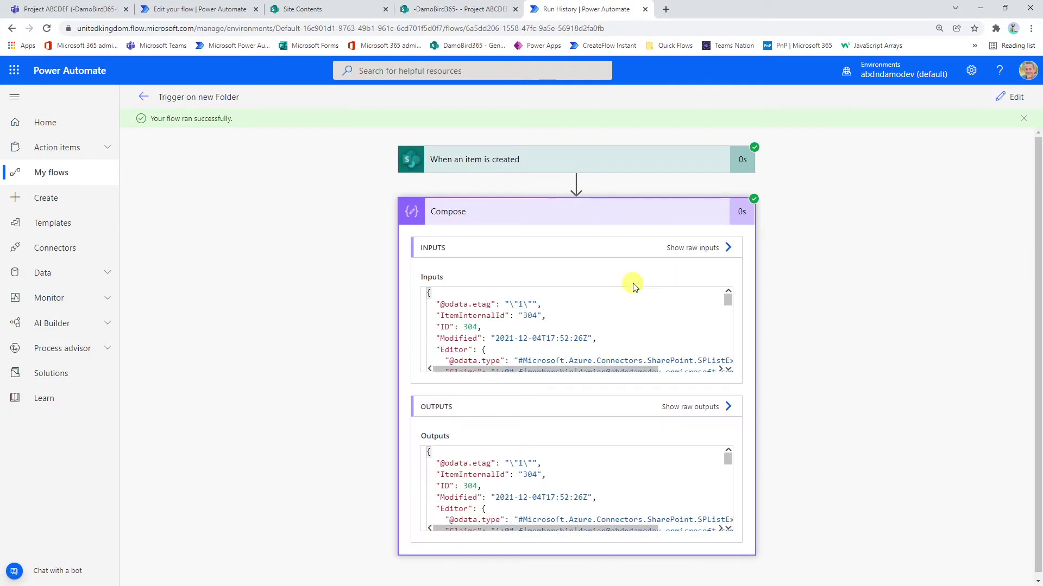
{"action": "left_click", "coordinate": [707, 408]}
{"action": "scroll", "coordinate": [817, 373], "scroll_direction": "down", "scroll_amount": 1}
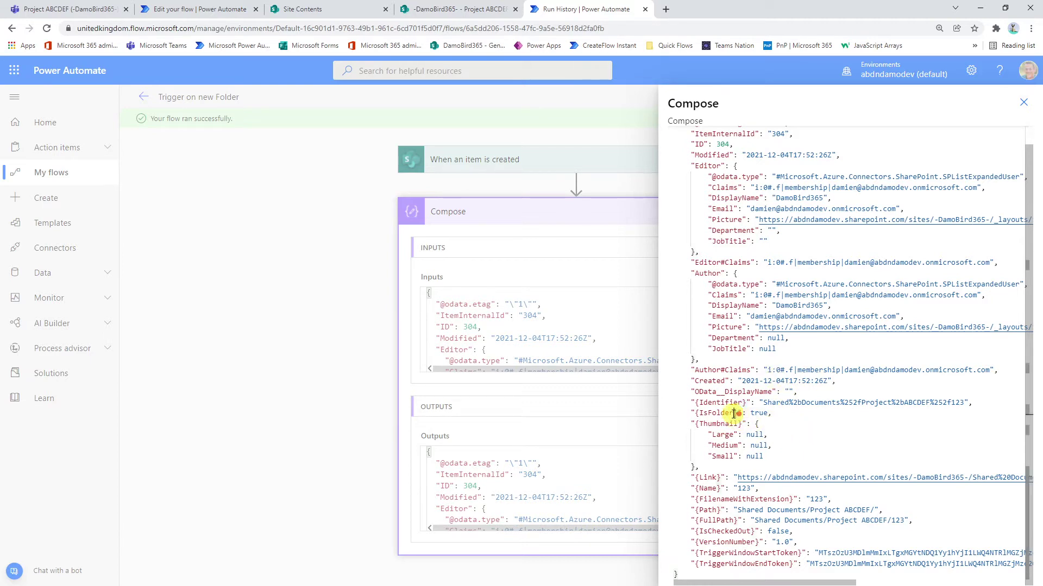
Step: Highlight IsFolder true and the Path 'Shared Documents/Project ABCDEF/' for folder 123
{"action": "left_click_drag", "start_coordinate": [737, 414], "coordinate": [693, 414]}
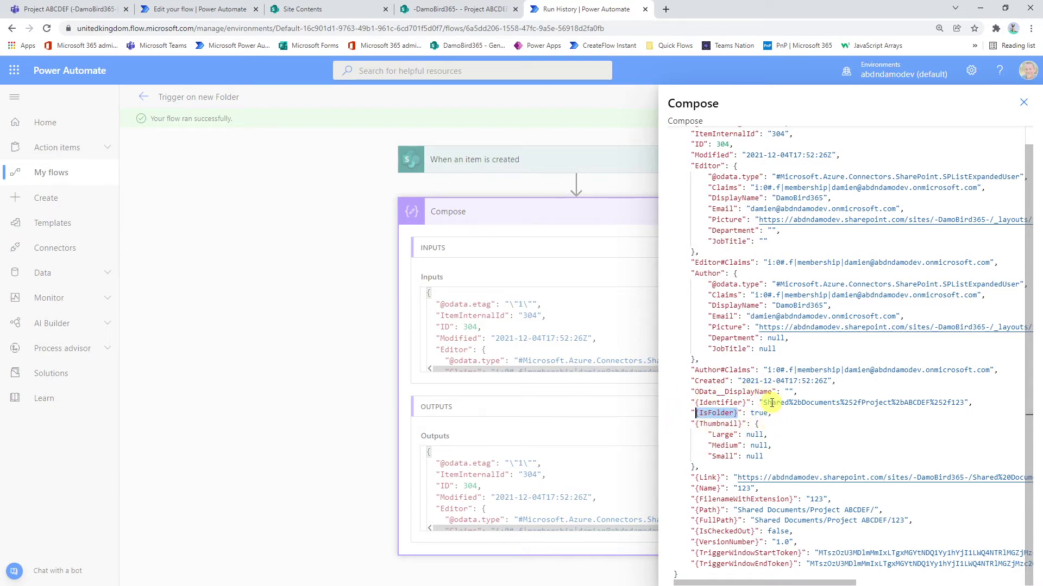
{"action": "left_click_drag", "start_coordinate": [770, 414], "coordinate": [751, 414]}
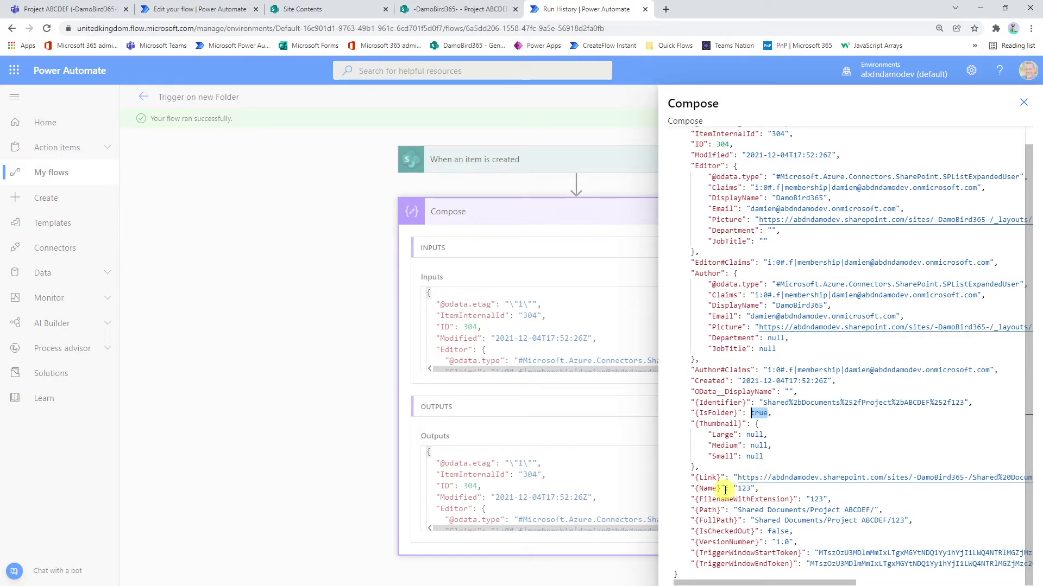
{"action": "left_click_drag", "start_coordinate": [721, 512], "coordinate": [694, 510]}
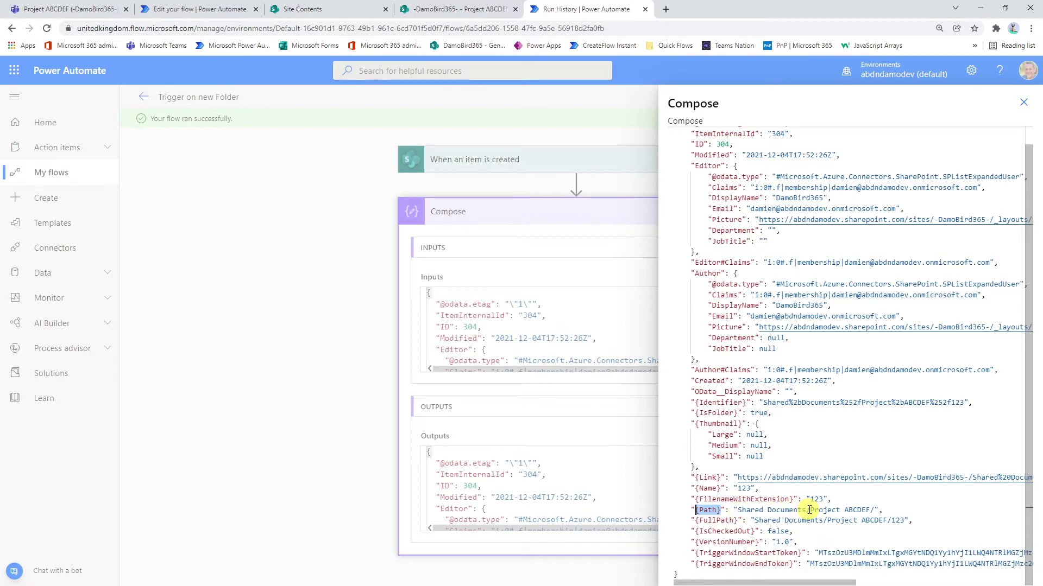
{"action": "left_click_drag", "start_coordinate": [810, 509], "coordinate": [871, 510]}
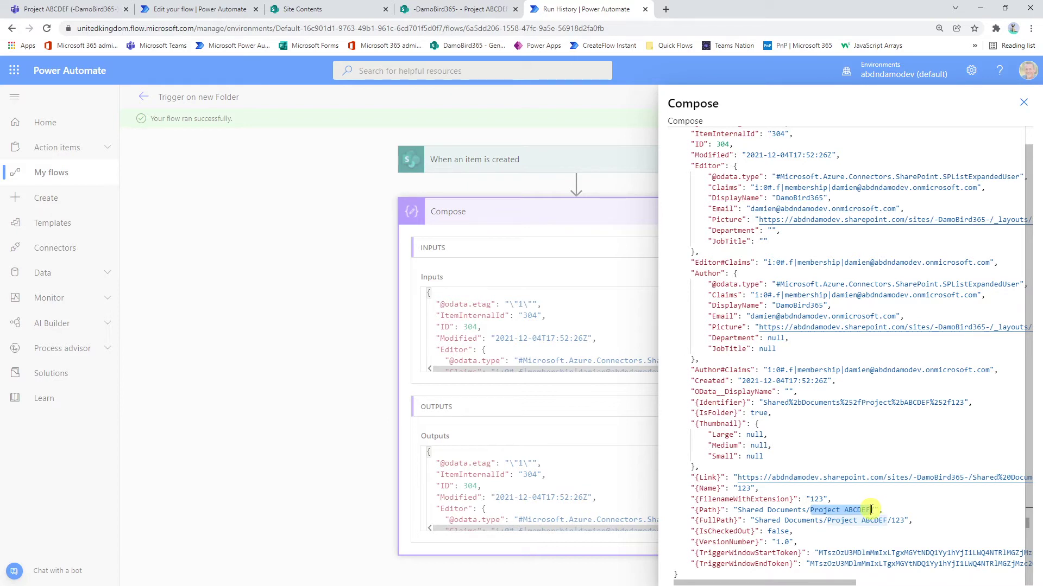
{"action": "double_click", "coordinate": [901, 521]}
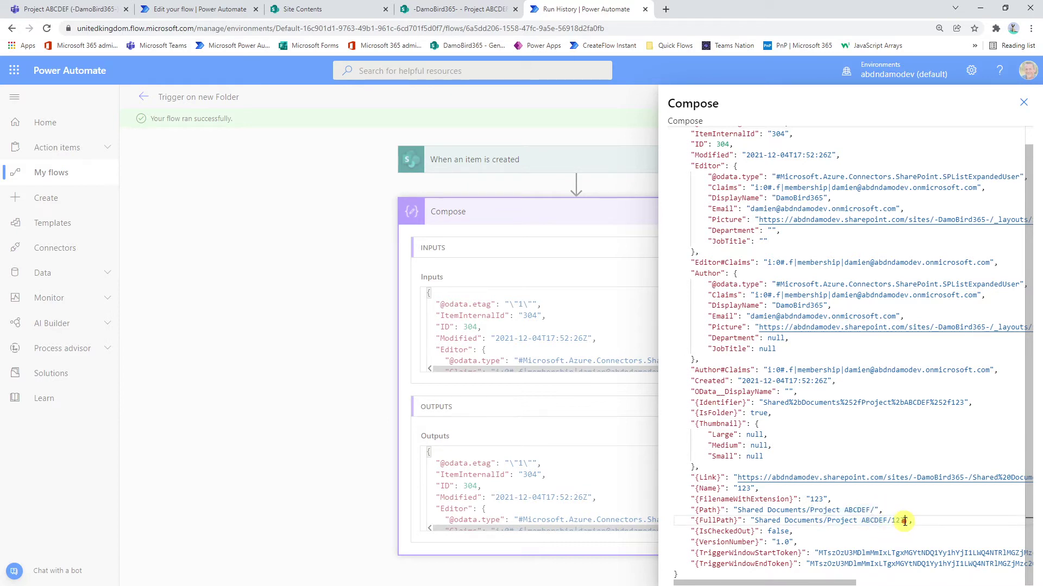
{"action": "left_click_drag", "start_coordinate": [875, 510], "coordinate": [815, 513]}
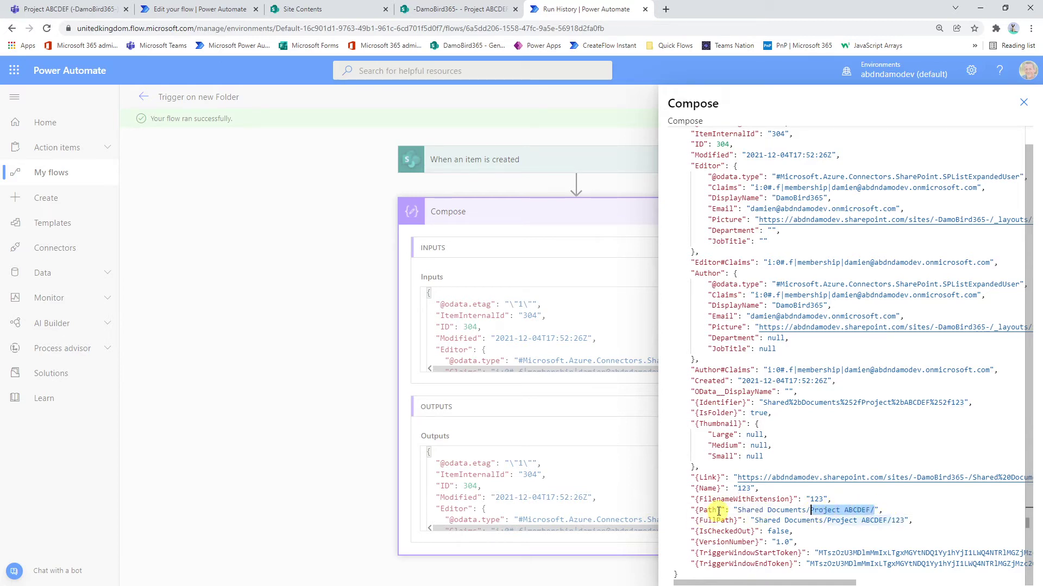
{"action": "left_click_drag", "start_coordinate": [720, 510], "coordinate": [696, 509]}
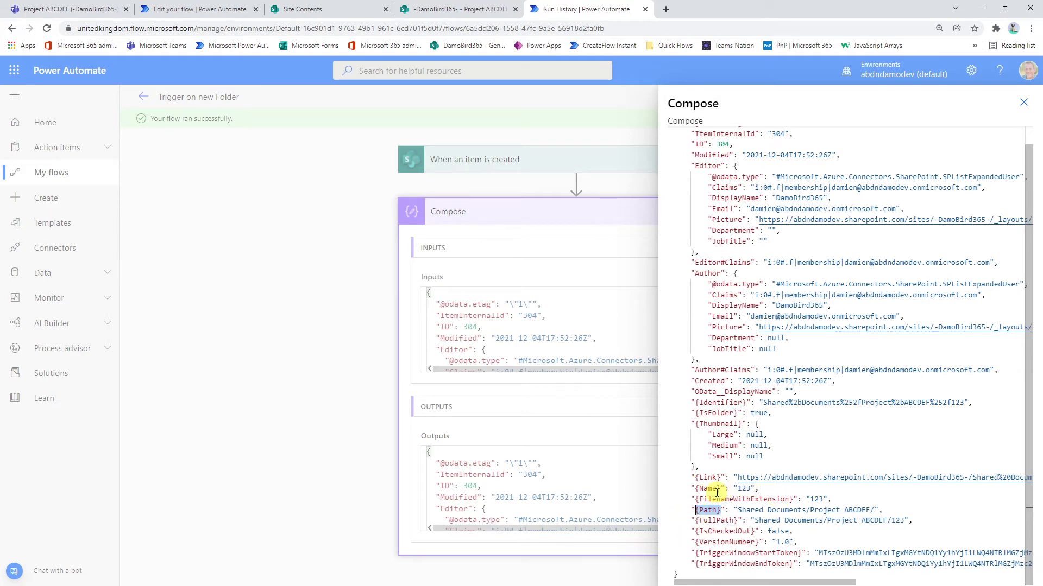
{"action": "left_click_drag", "start_coordinate": [809, 510], "coordinate": [739, 509]}
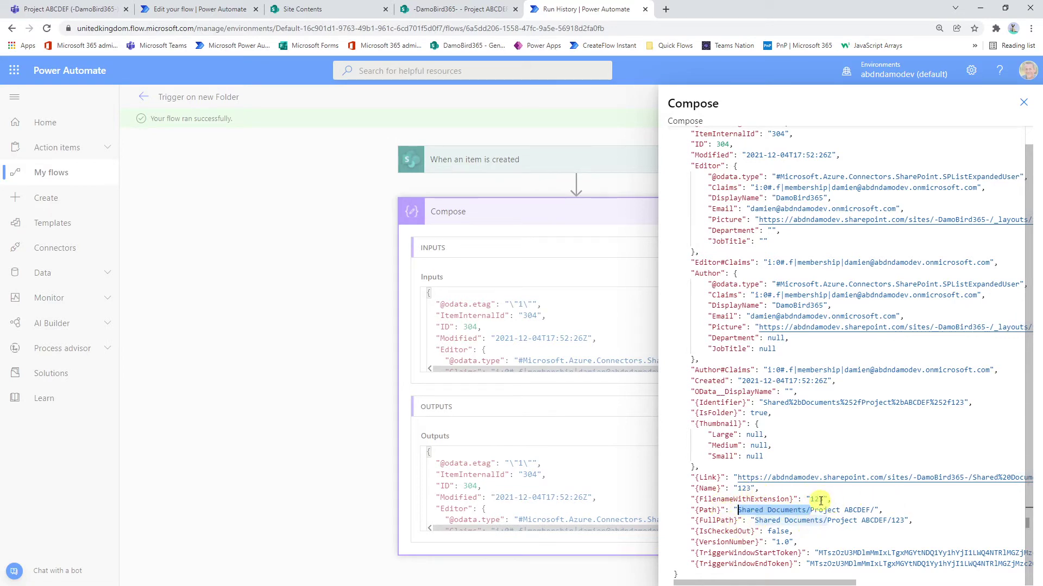
{"action": "left_click_drag", "start_coordinate": [736, 510], "coordinate": [805, 512]}
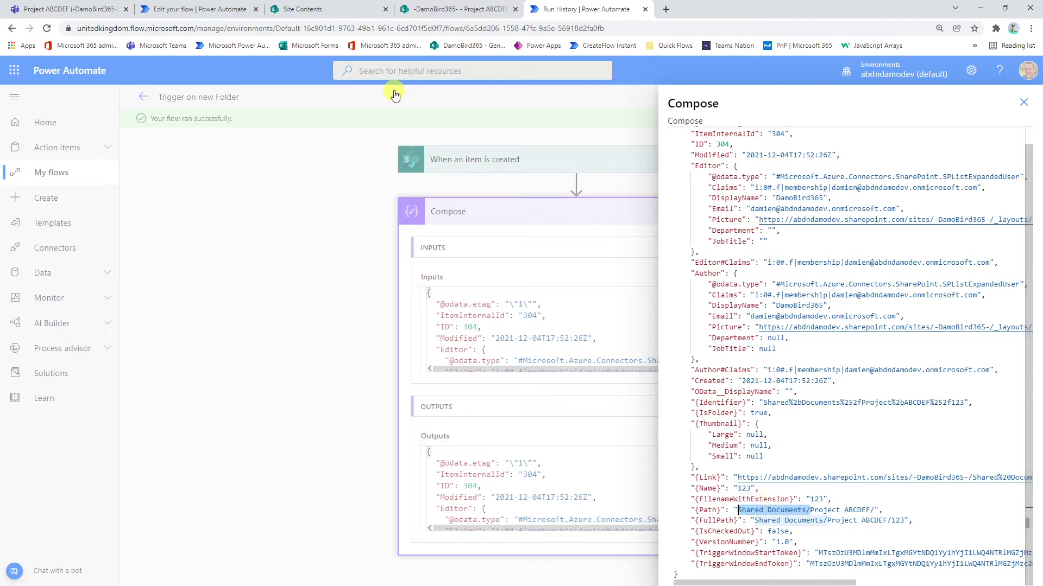
Step: Open the settings of the When an item is created trigger in Solution Trigger on New Channel Created
{"action": "left_click", "coordinate": [201, 12]}
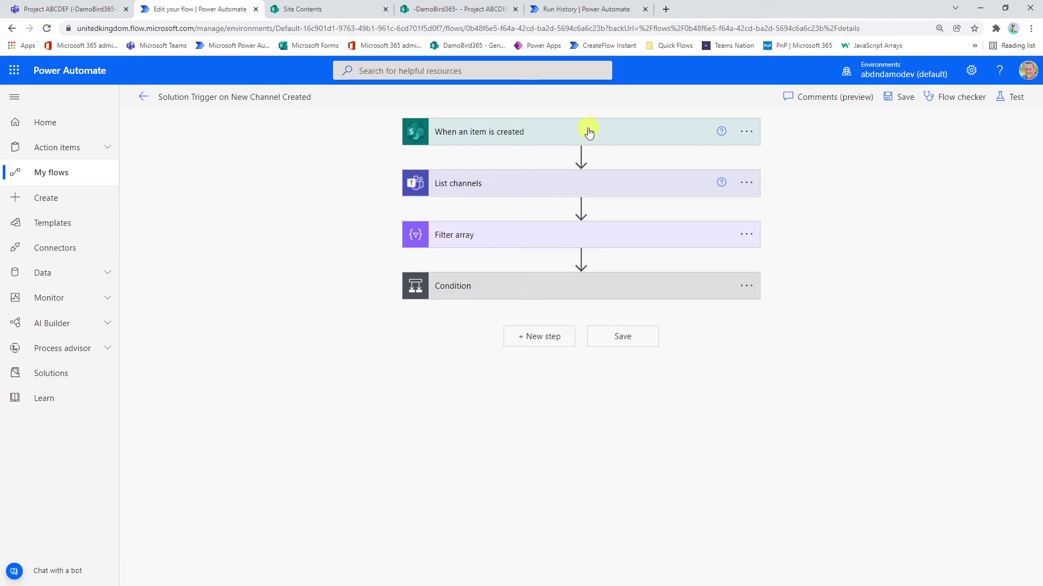
{"action": "left_click", "coordinate": [508, 134]}
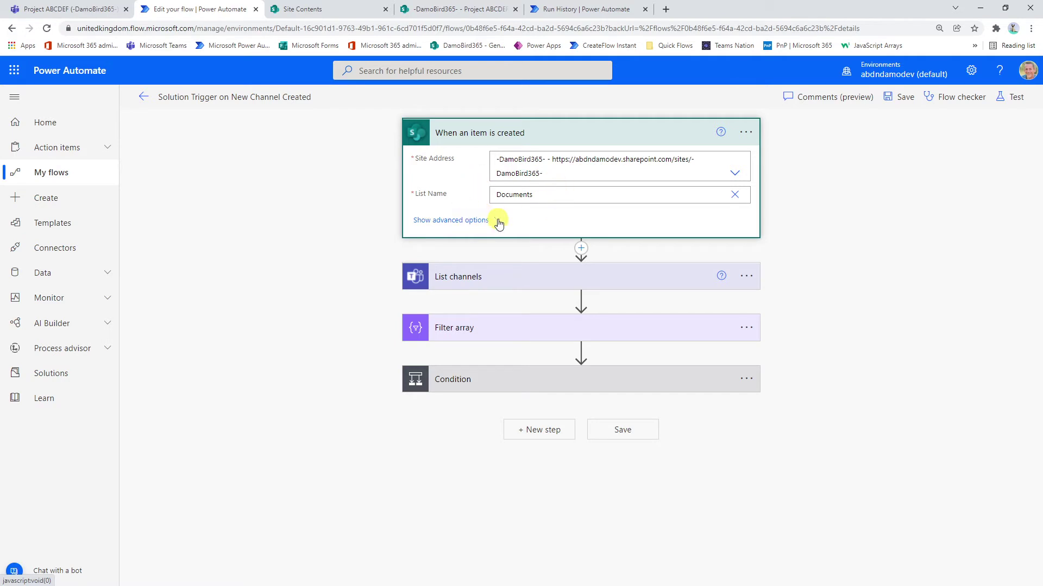
{"action": "left_click", "coordinate": [746, 133]}
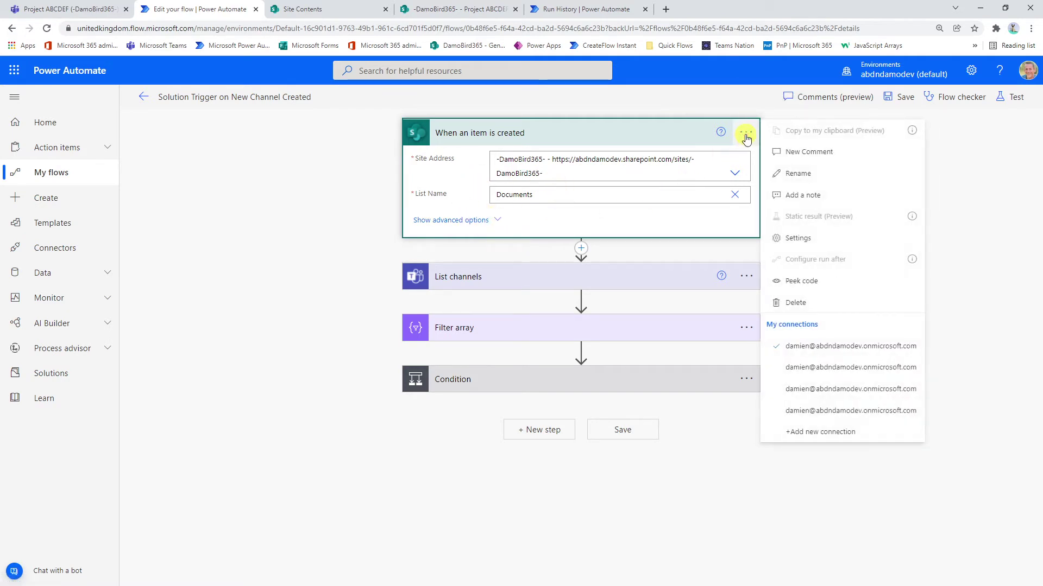
{"action": "left_click", "coordinate": [825, 240]}
Step: Review the trigger condition requiring IsFolder true and a Path under Shared Documents
{"action": "scroll", "coordinate": [474, 436], "scroll_direction": "down", "scroll_amount": 2}
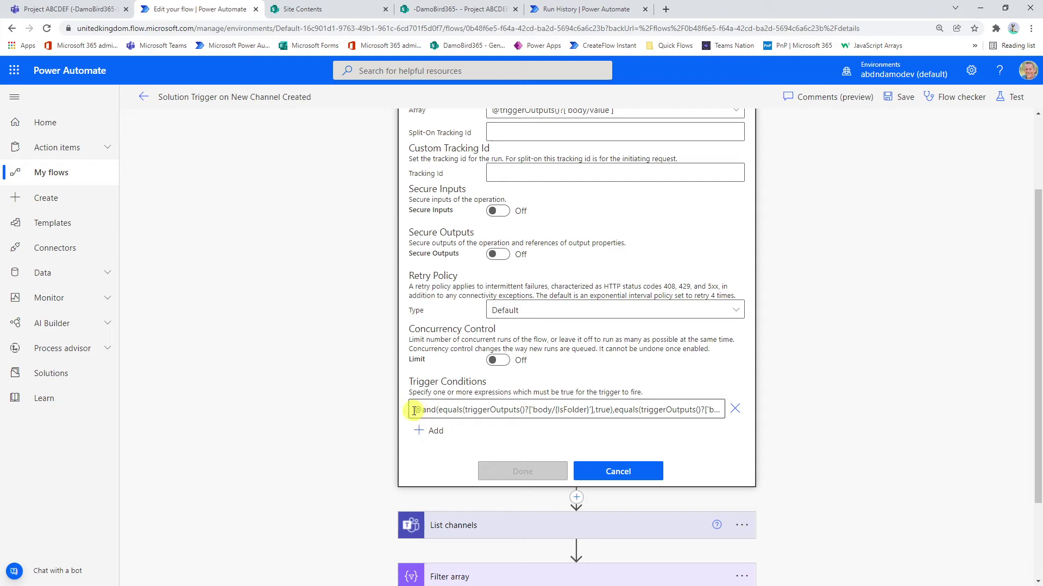
{"action": "left_click", "coordinate": [435, 410]}
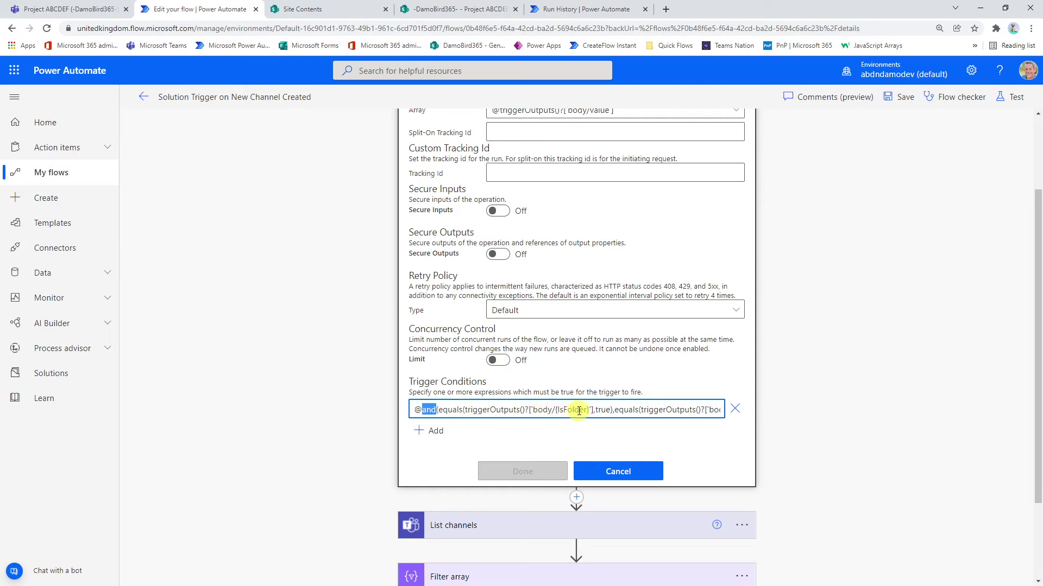
{"action": "left_click_drag", "start_coordinate": [587, 412], "coordinate": [536, 413]}
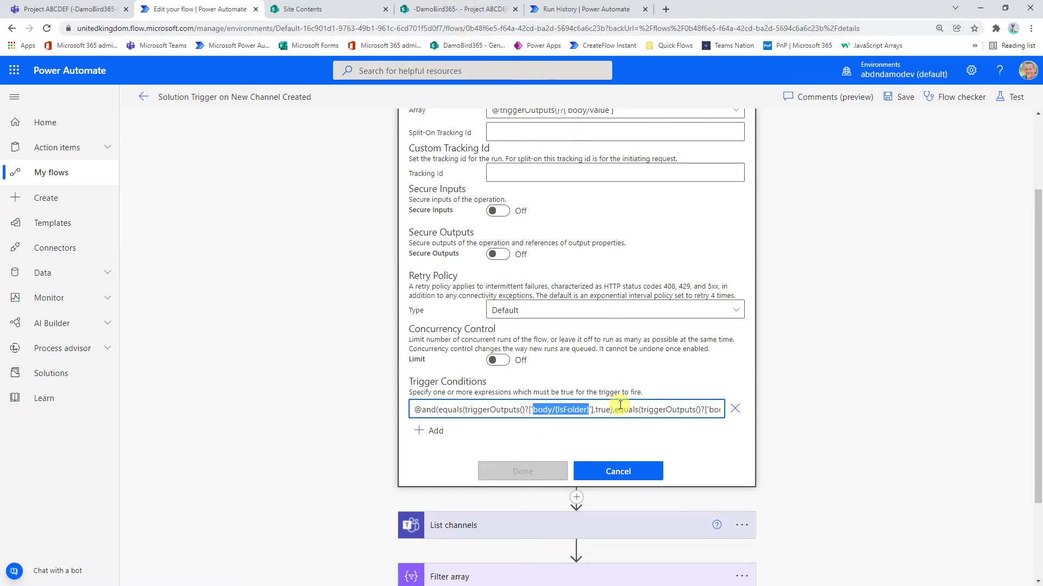
{"action": "left_click_drag", "start_coordinate": [611, 409], "coordinate": [604, 409]}
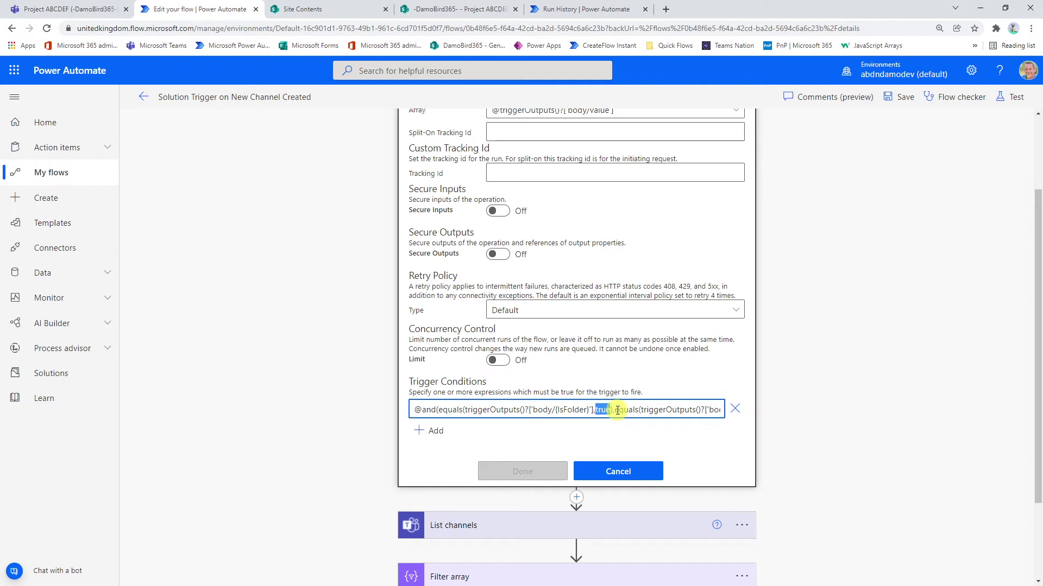
{"action": "left_click_drag", "start_coordinate": [615, 410], "coordinate": [728, 410]}
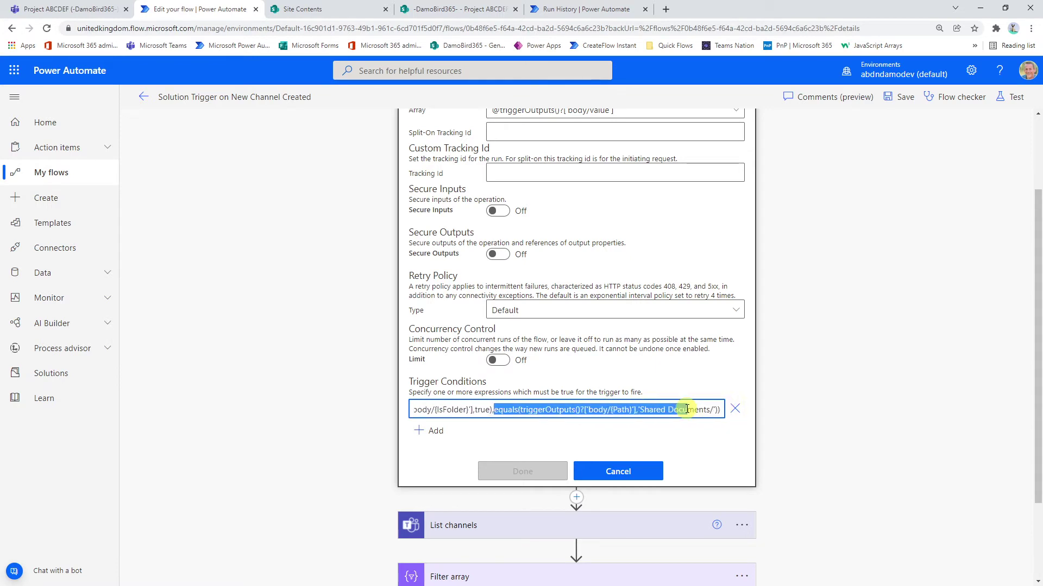
{"action": "left_click_drag", "start_coordinate": [632, 410], "coordinate": [709, 410]}
{"action": "left_click", "coordinate": [641, 410]}
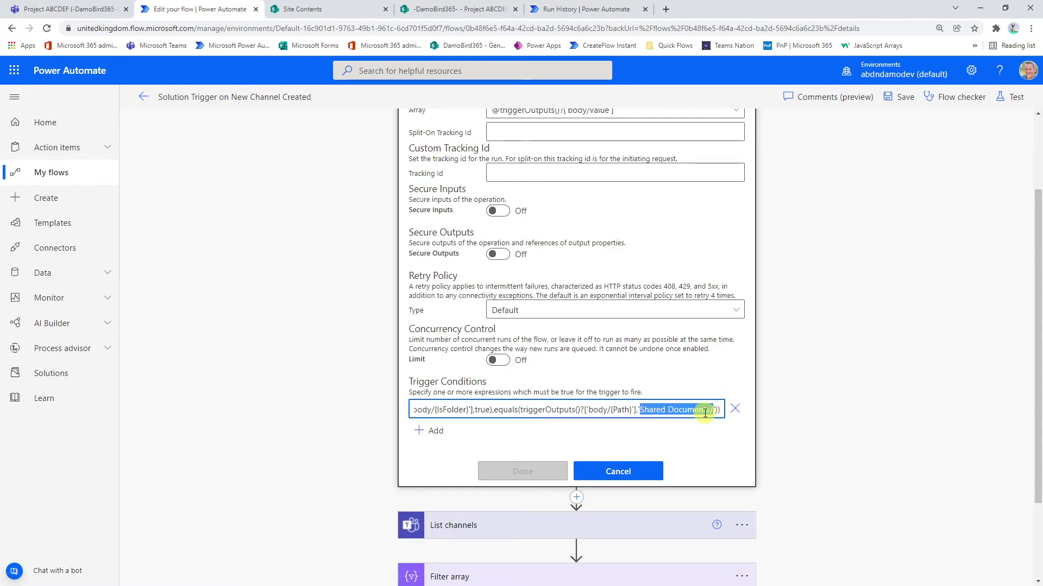
Step: Compare IsFolder and Path in the run's Compose output, then close the trigger settings unchanged
{"action": "left_click", "coordinate": [573, 9]}
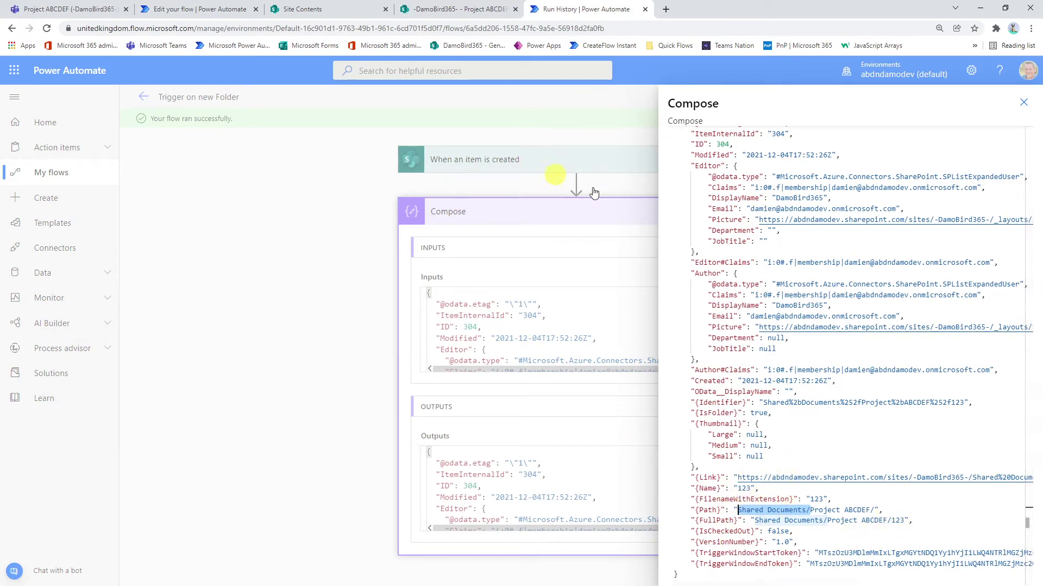
{"action": "left_click_drag", "start_coordinate": [737, 414], "coordinate": [695, 416]}
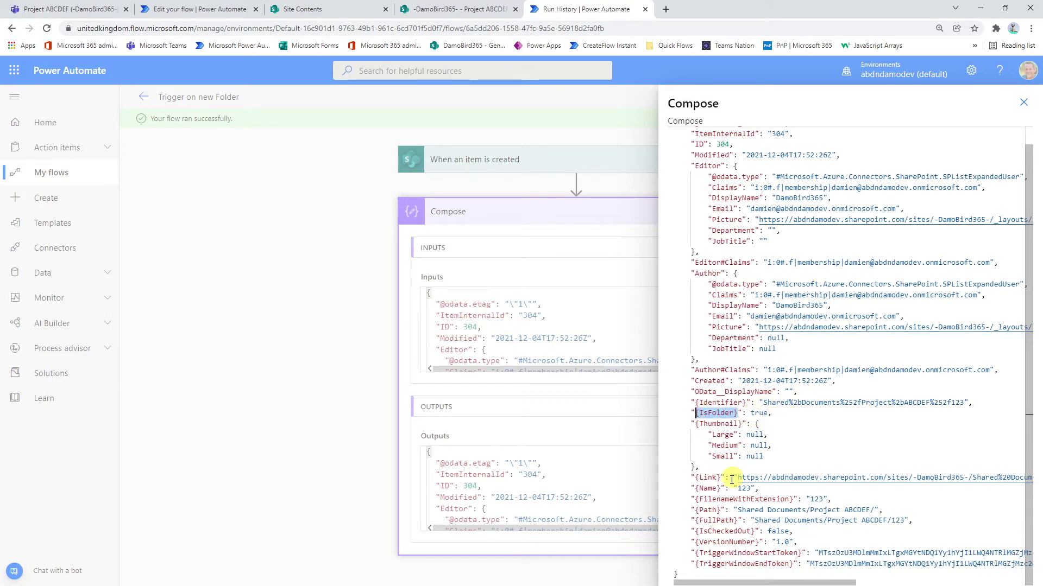
{"action": "left_click_drag", "start_coordinate": [695, 512], "coordinate": [815, 509]}
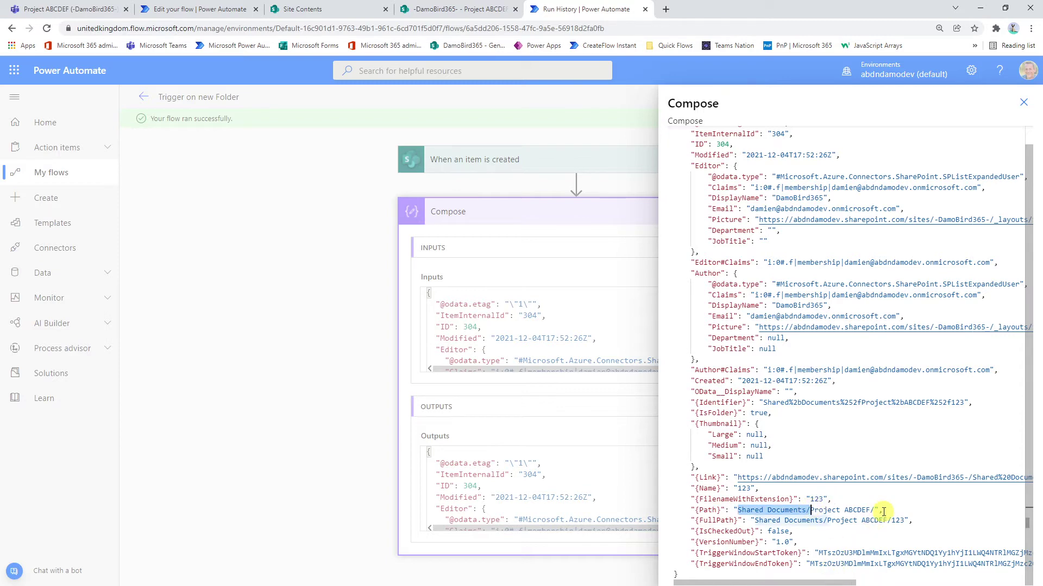
{"action": "left_click", "coordinate": [179, 10]}
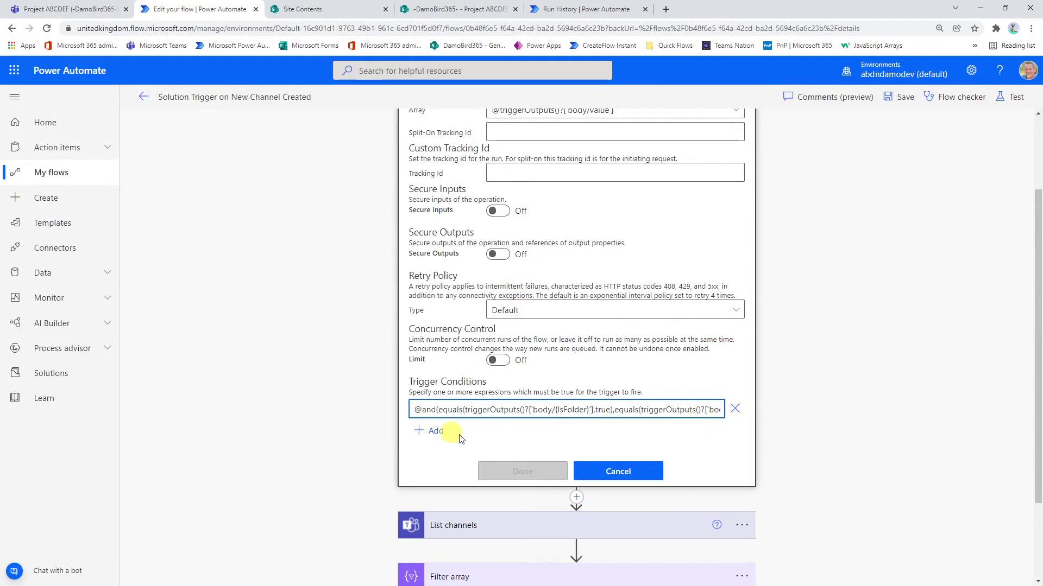
{"action": "scroll", "coordinate": [665, 431], "scroll_direction": "up", "scroll_amount": 3}
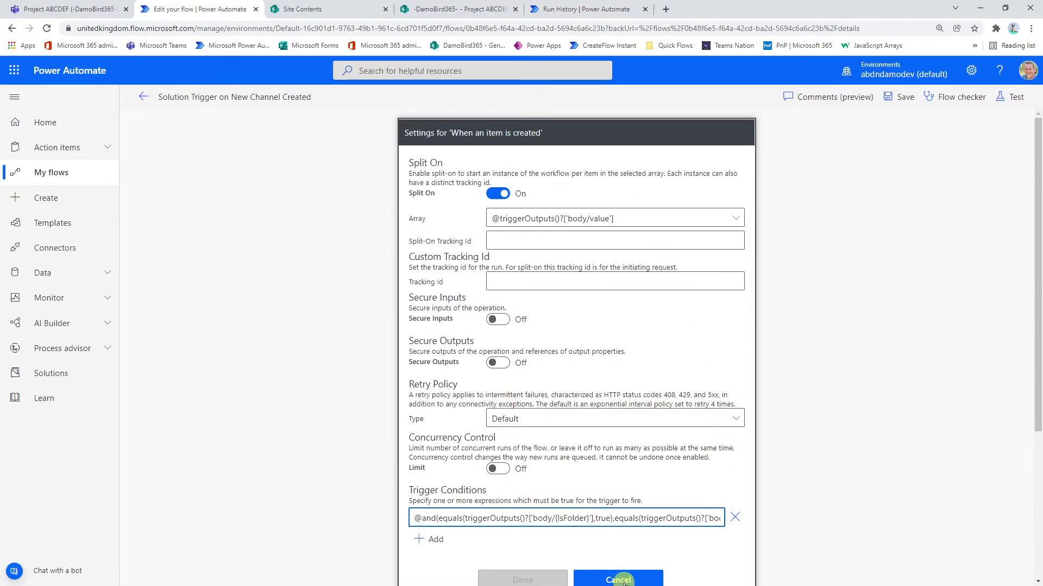
{"action": "left_click", "coordinate": [588, 134]}
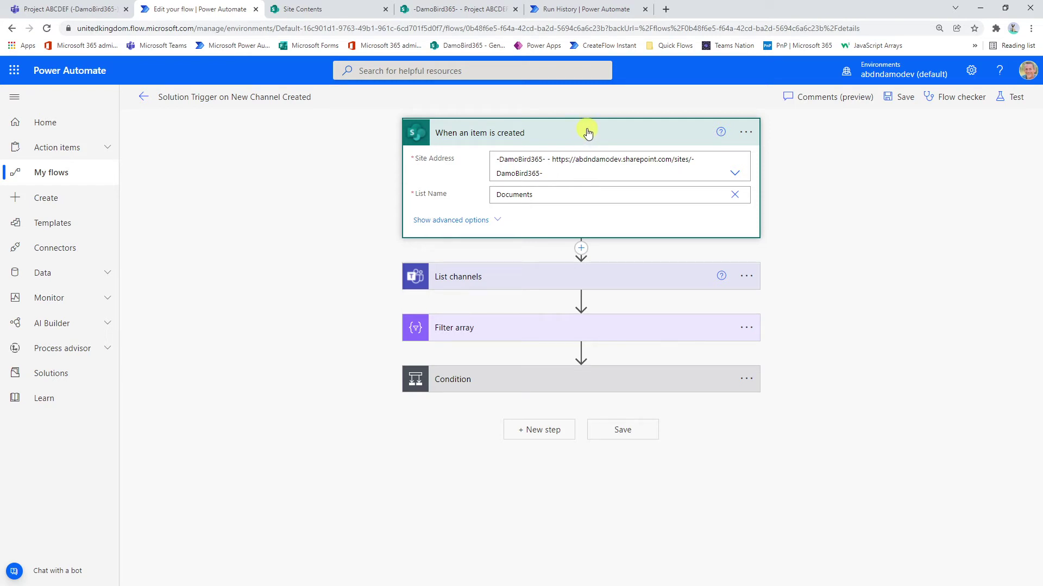
Step: Highlight IsFolder true and FullPath Shared Documents/Project ABCDEF/123 in the successful run's Compose output
{"action": "left_click", "coordinate": [561, 10]}
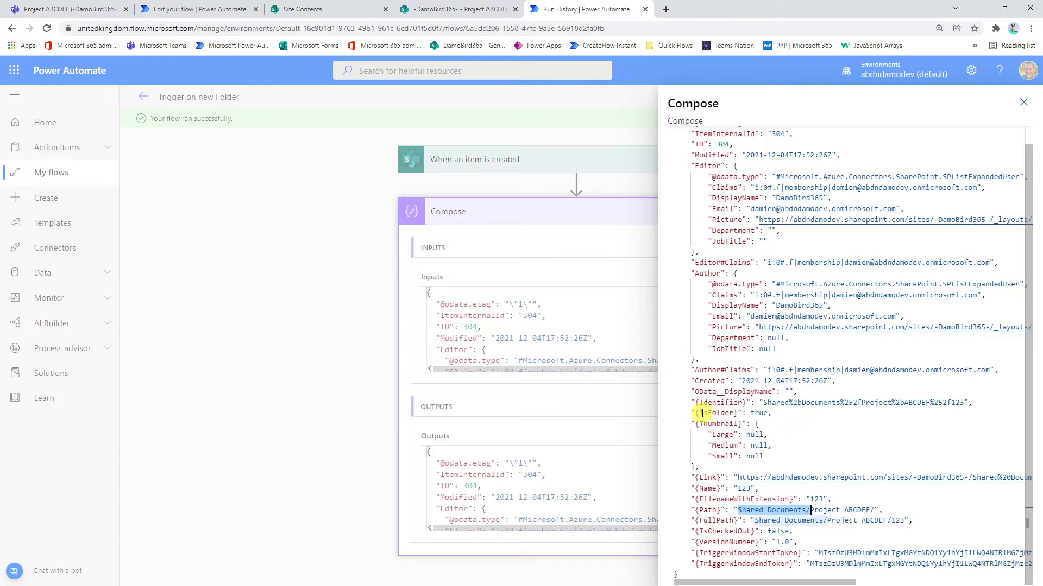
{"action": "left_click_drag", "start_coordinate": [696, 414], "coordinate": [775, 414]}
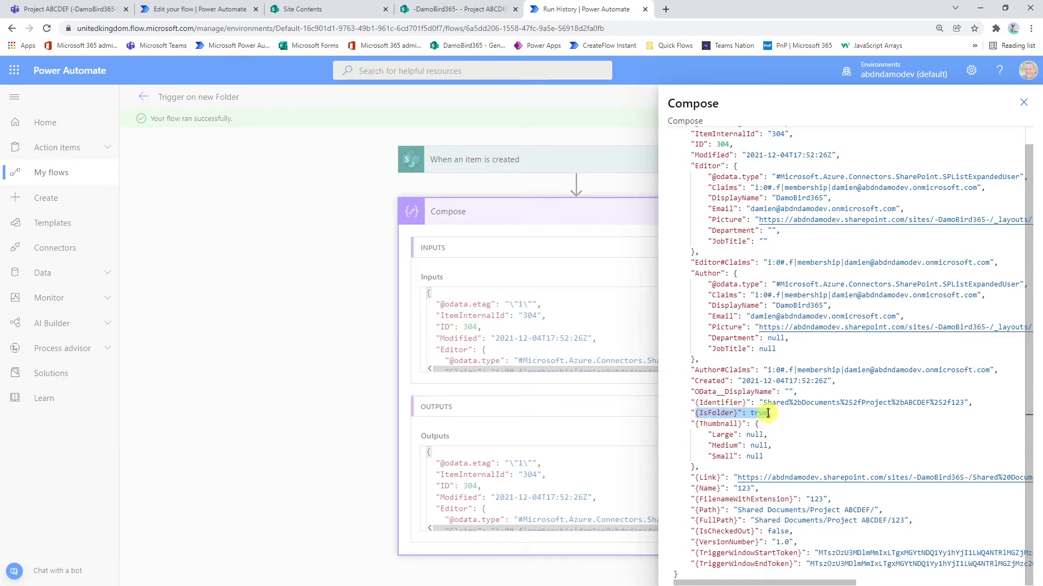
{"action": "left_click_drag", "start_coordinate": [696, 522], "coordinate": [742, 521]}
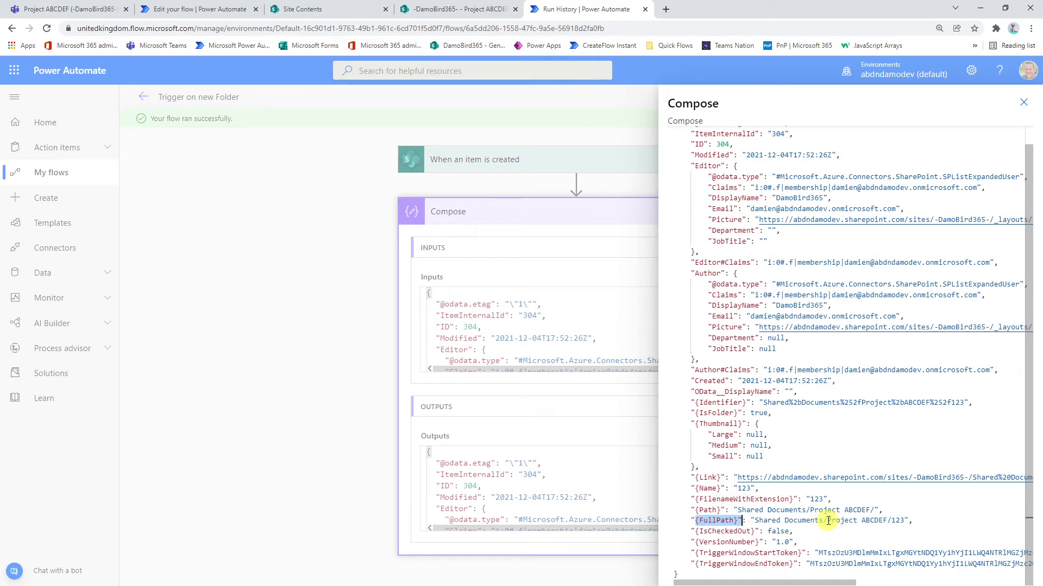
{"action": "left_click_drag", "start_coordinate": [826, 520], "coordinate": [752, 520]}
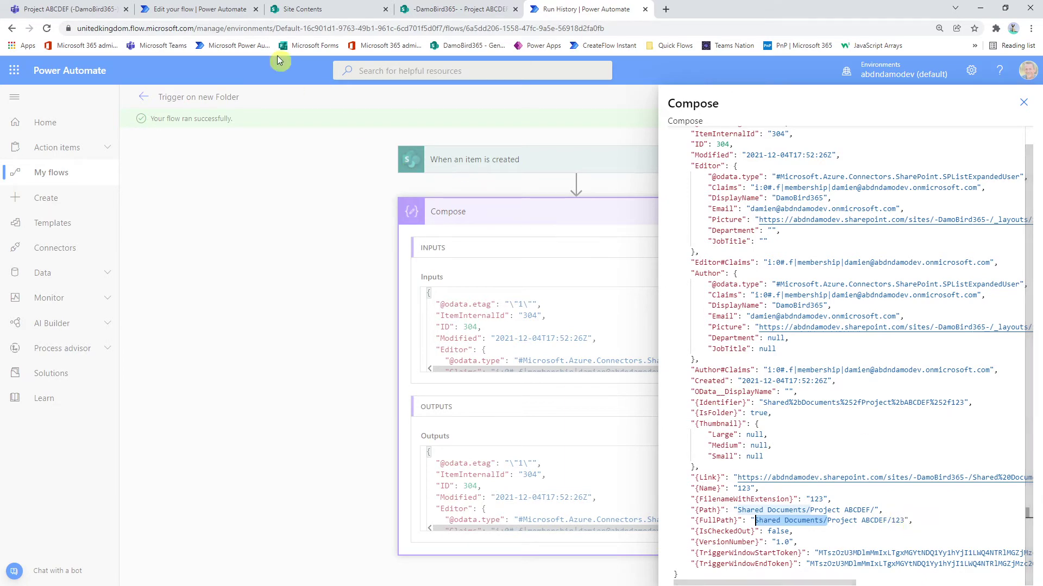
Step: Expand List channels and Filter array to show the team and the Channel Name equals Name filter
{"action": "left_click", "coordinate": [219, 13]}
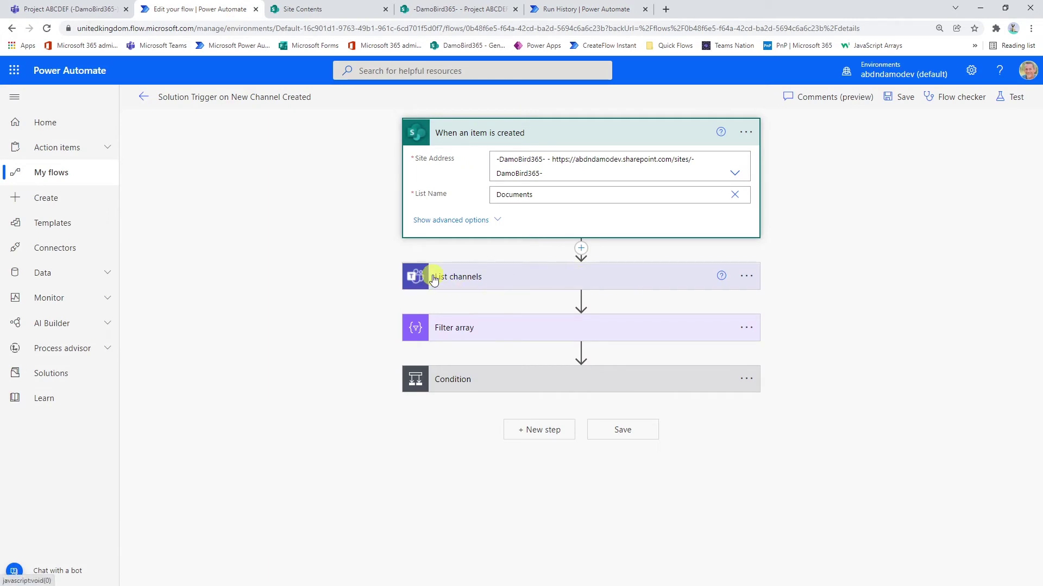
{"action": "left_click", "coordinate": [548, 279]}
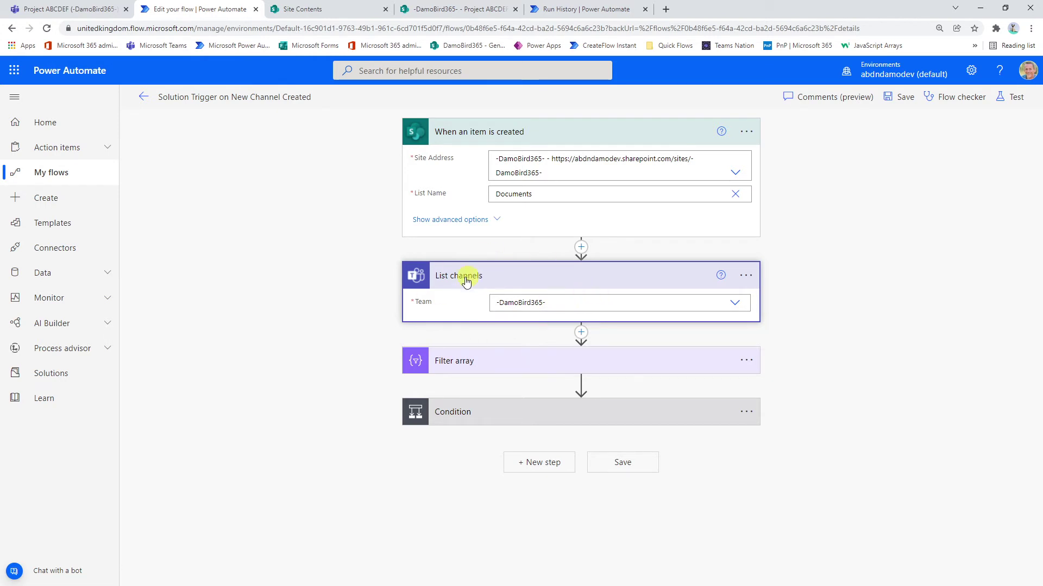
{"action": "left_click", "coordinate": [498, 368]}
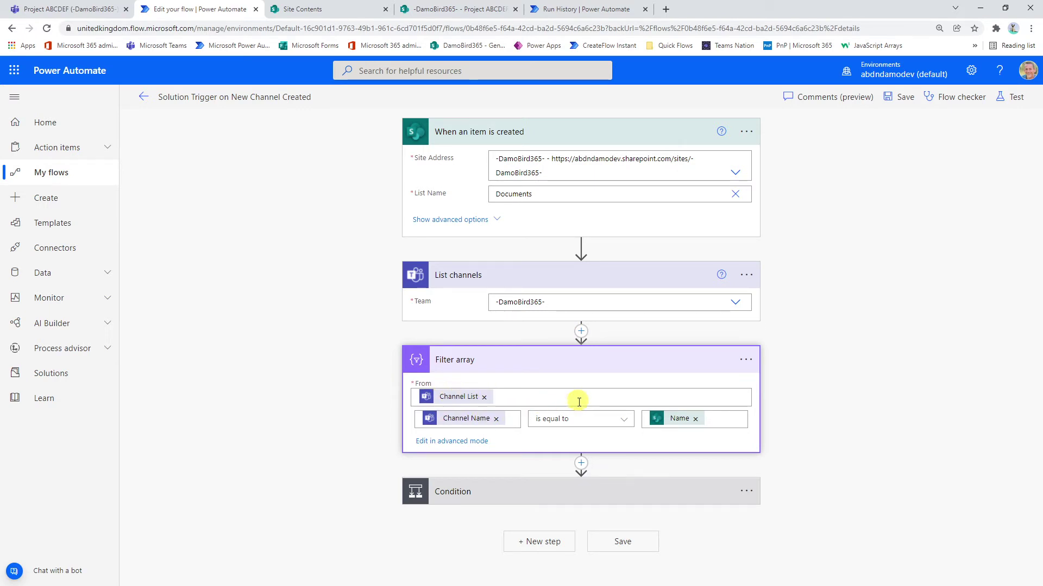
{"action": "mouse_move", "coordinate": [682, 423]}
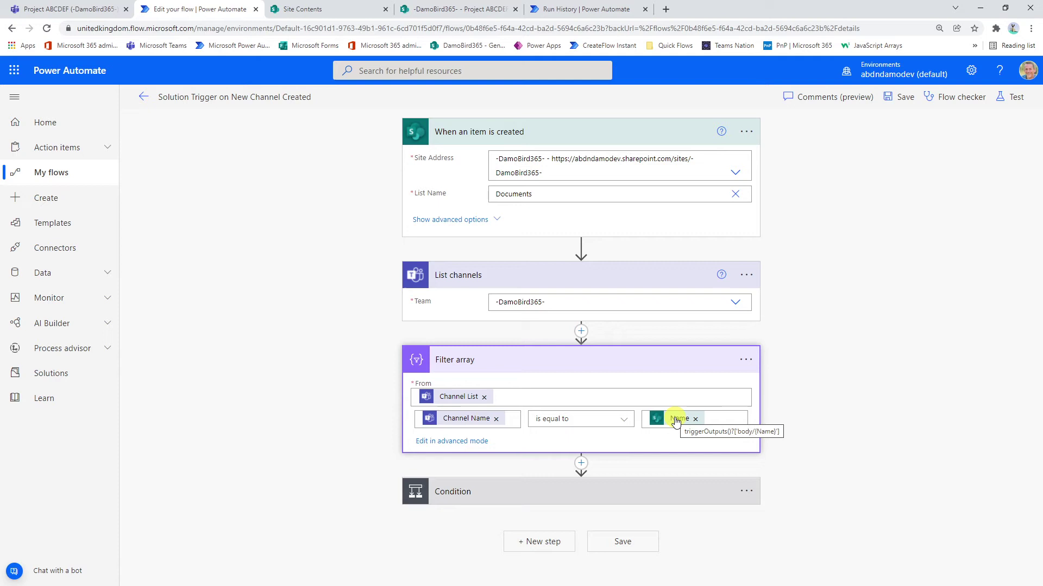
Step: Check the folder's Name property in the run output, then return to the flow editor
{"action": "left_click", "coordinate": [580, 10]}
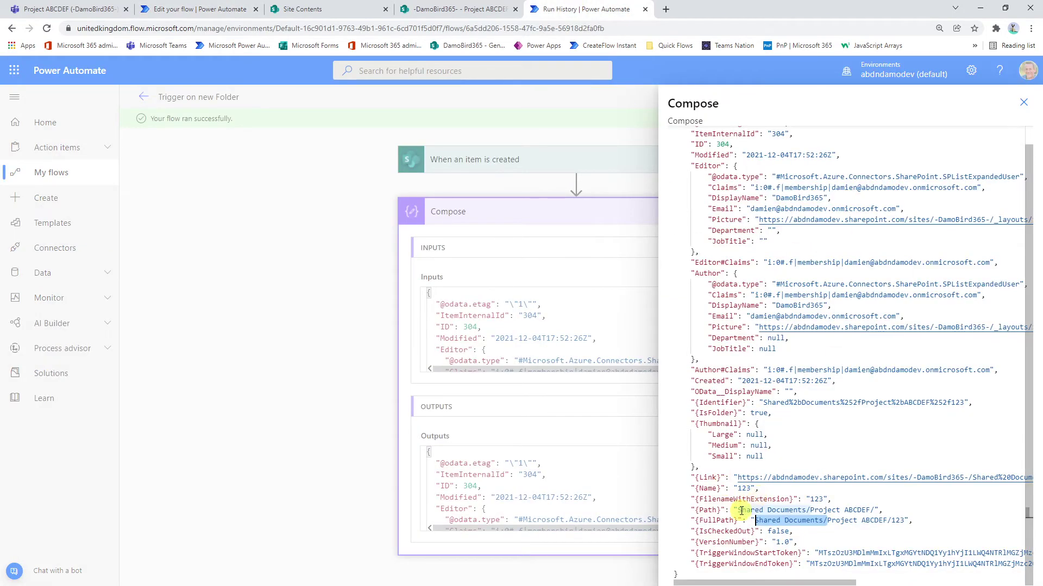
{"action": "left_click_drag", "start_coordinate": [724, 489], "coordinate": [692, 489]}
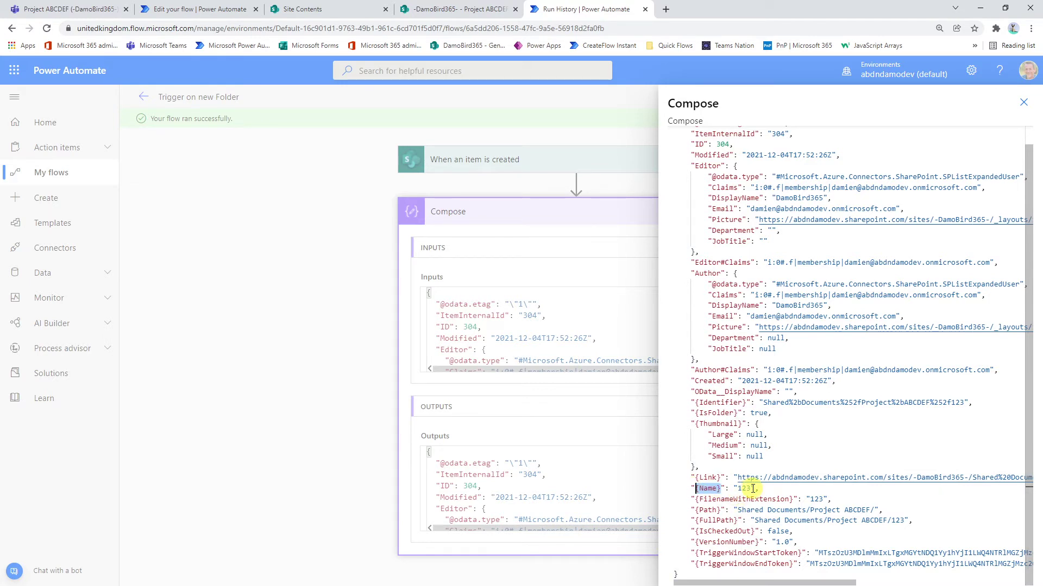
{"action": "left_click", "coordinate": [220, 9]}
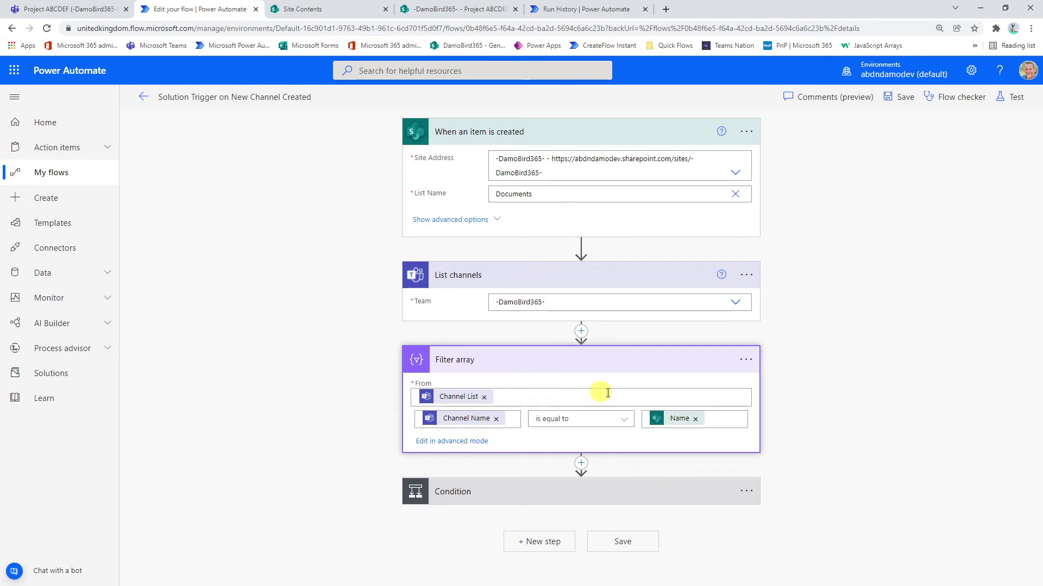
Step: Expand the length-greater-than-0 Condition, the Succeeded Terminate action, and the 'Welcome to your new Channel' post
{"action": "left_click", "coordinate": [576, 497]}
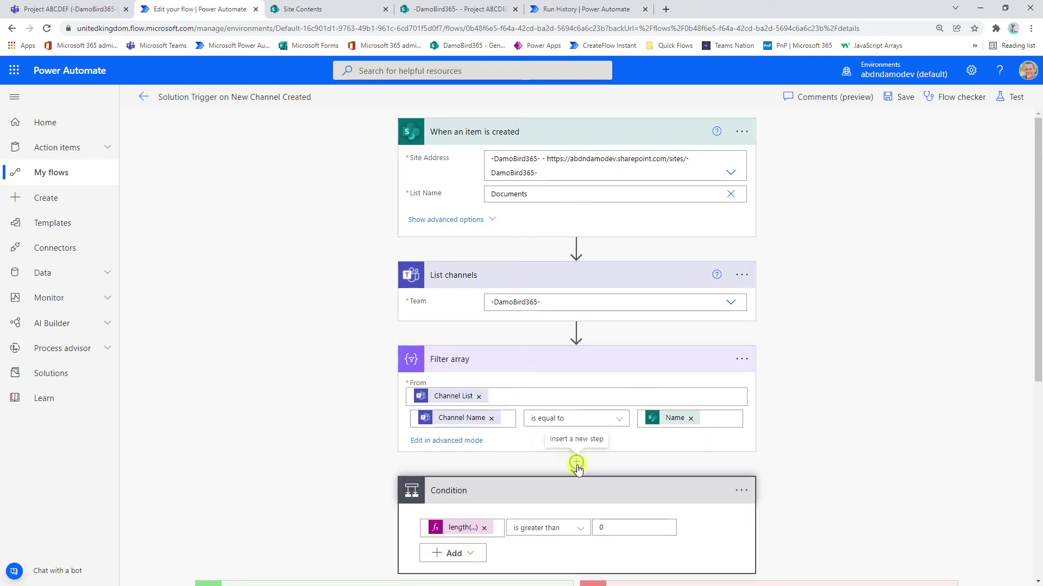
{"action": "scroll", "coordinate": [835, 464], "scroll_direction": "down", "scroll_amount": 4}
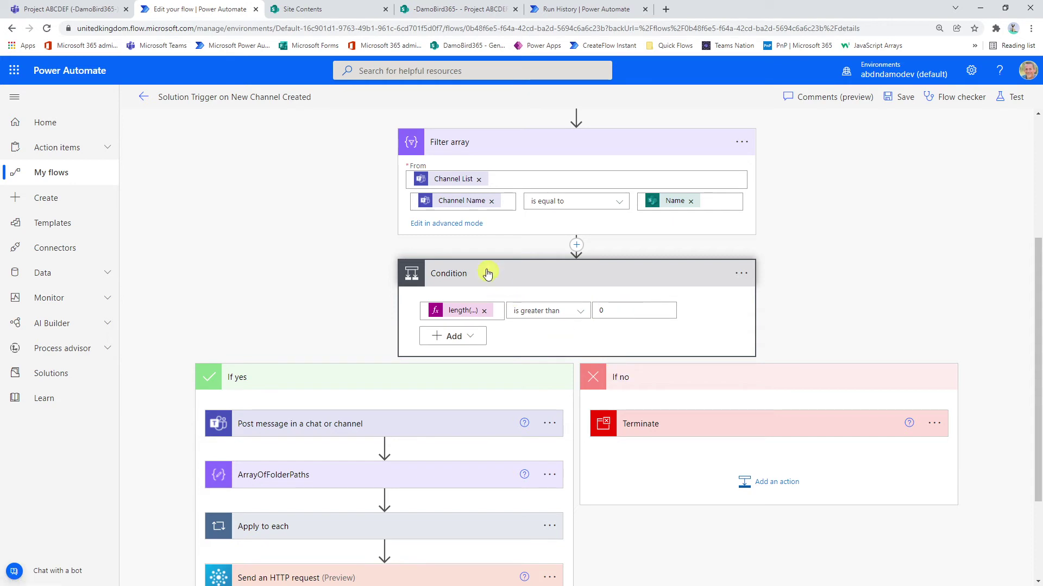
{"action": "left_click", "coordinate": [657, 428]}
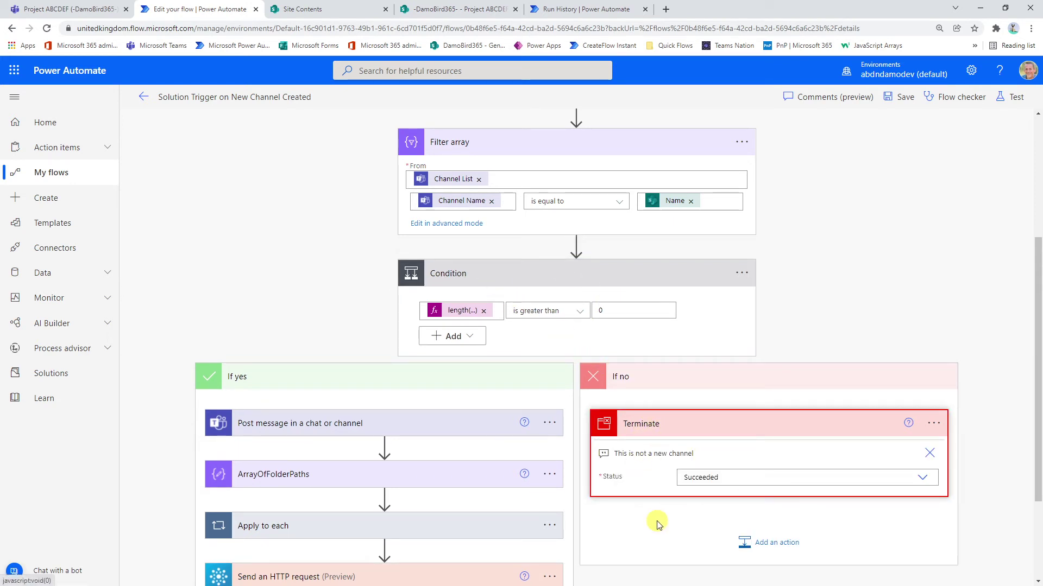
{"action": "scroll", "coordinate": [682, 488], "scroll_direction": "down", "scroll_amount": 3}
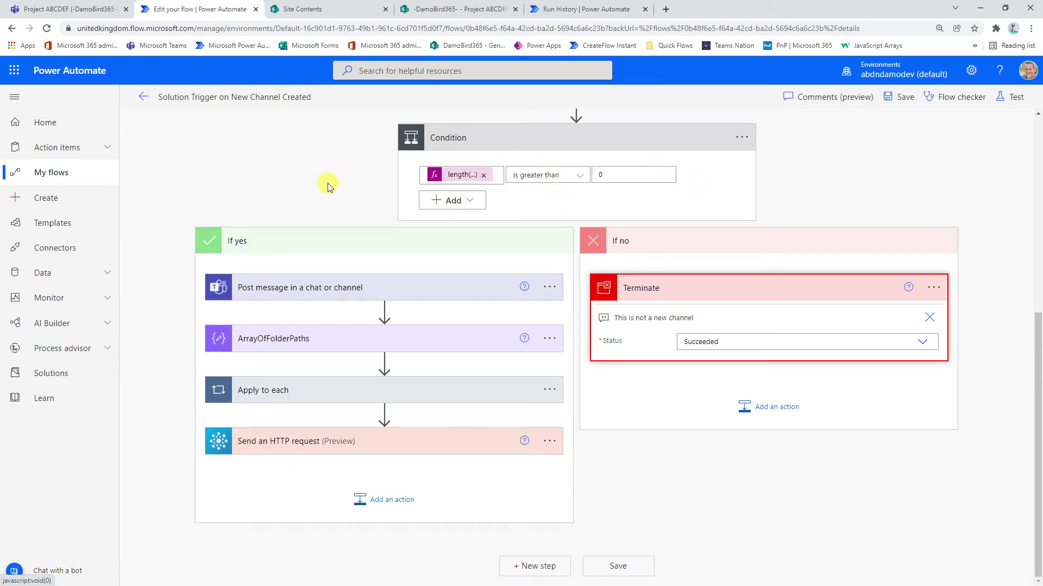
{"action": "left_click", "coordinate": [299, 287]}
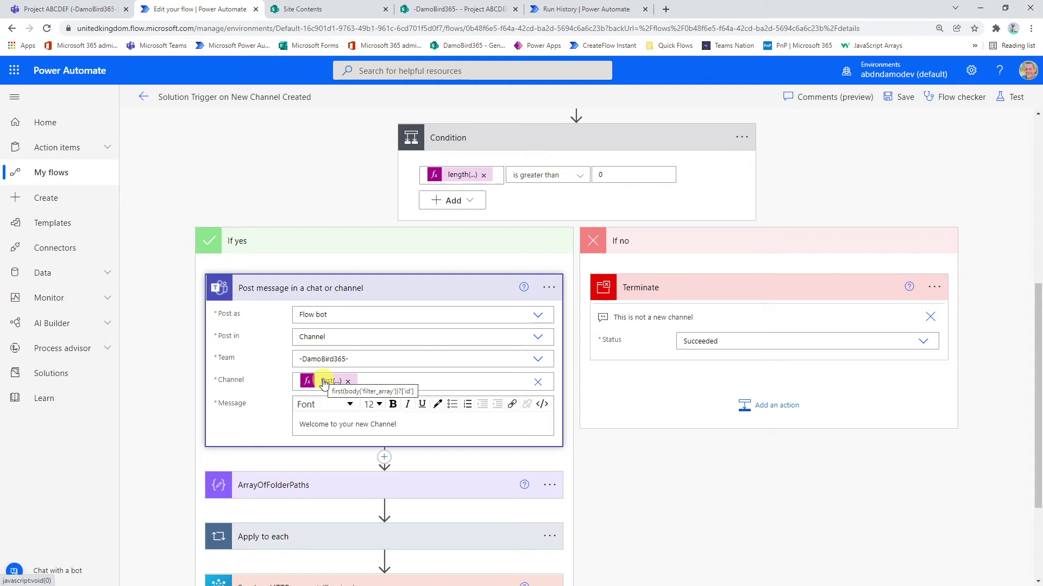
Step: Open and select the Channel field's expression first(body('filter_array'))?['id']
{"action": "left_click", "coordinate": [325, 383]}
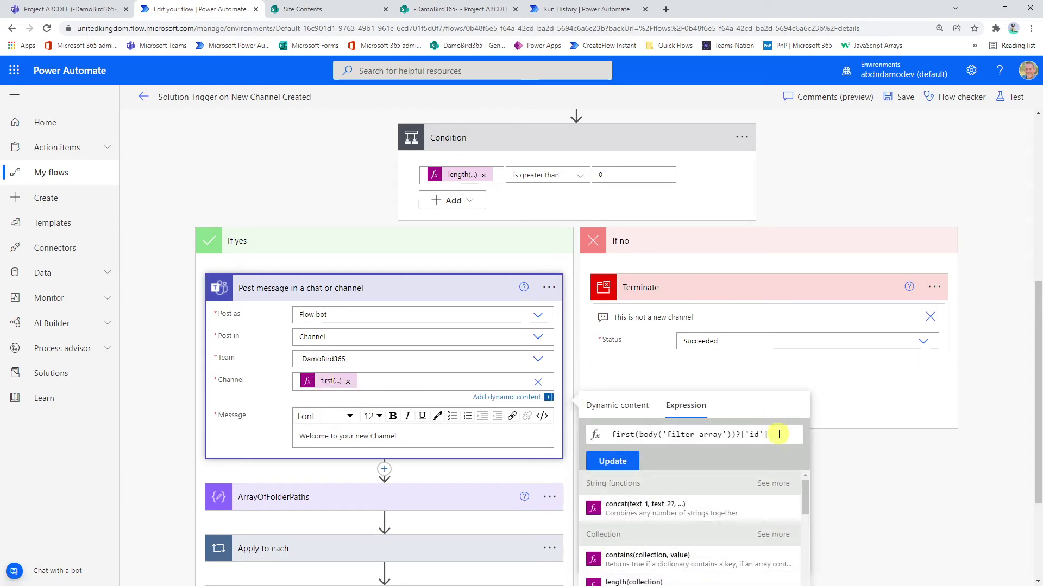
{"action": "left_click_drag", "start_coordinate": [778, 434], "coordinate": [552, 432]}
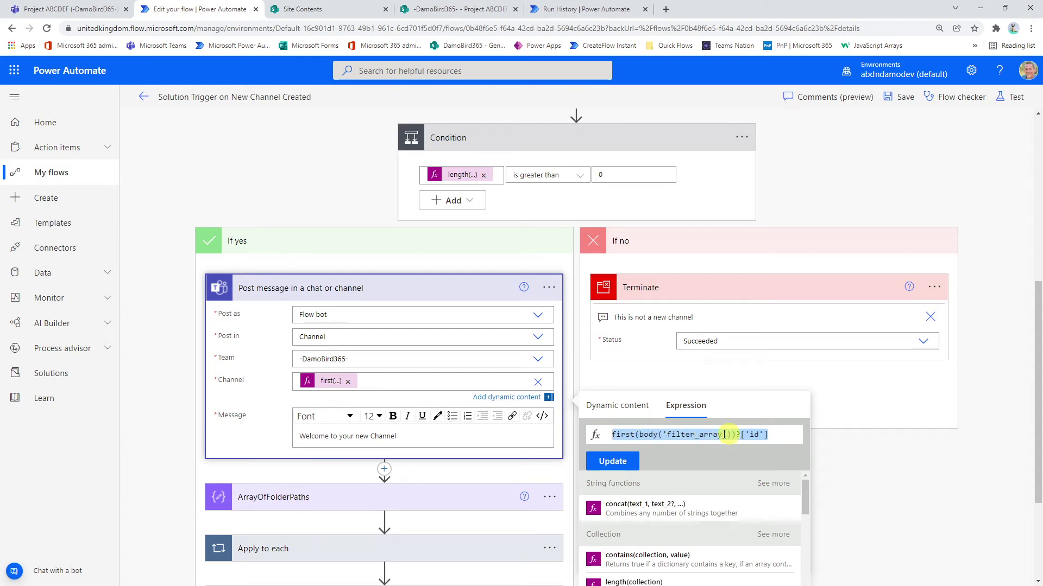
{"action": "scroll", "coordinate": [593, 216], "scroll_direction": "up", "scroll_amount": 3}
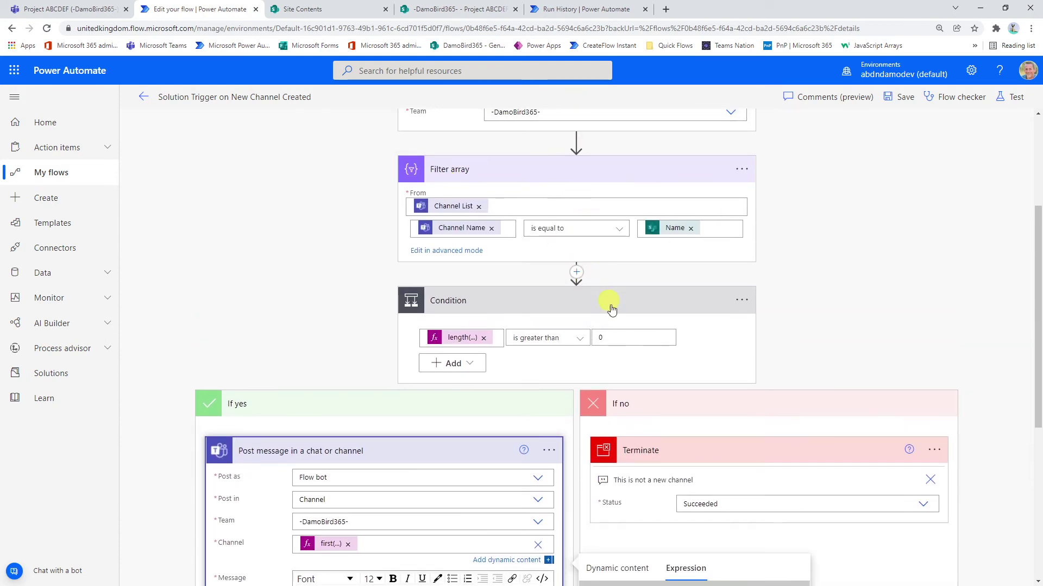
{"action": "scroll", "coordinate": [612, 310], "scroll_direction": "down", "scroll_amount": 4}
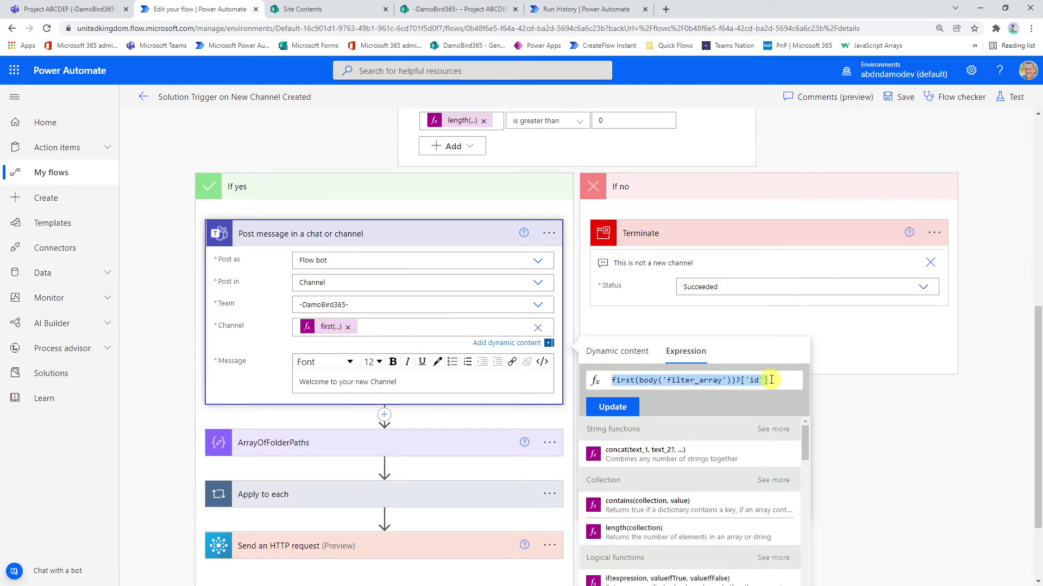
{"action": "scroll", "coordinate": [622, 353], "scroll_direction": "up", "scroll_amount": 3}
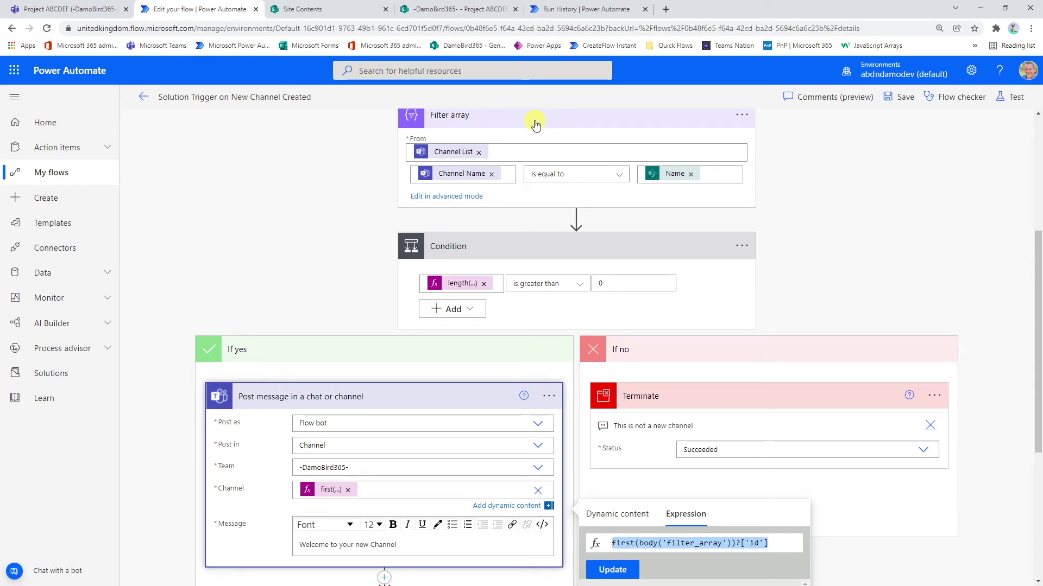
{"action": "scroll", "coordinate": [773, 256], "scroll_direction": "down", "scroll_amount": 3}
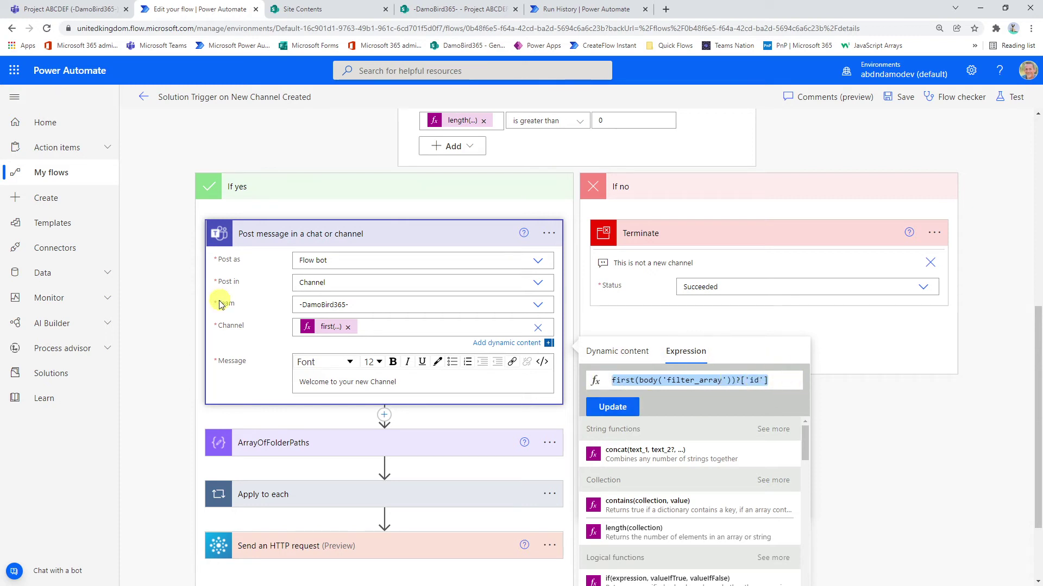
Step: Collapse the welcome post and expand ArrayOfFolderPaths: Projects/Q1–Q4, Emails, Work In Progress, Drafts, Archive
{"action": "left_click", "coordinate": [352, 234]}
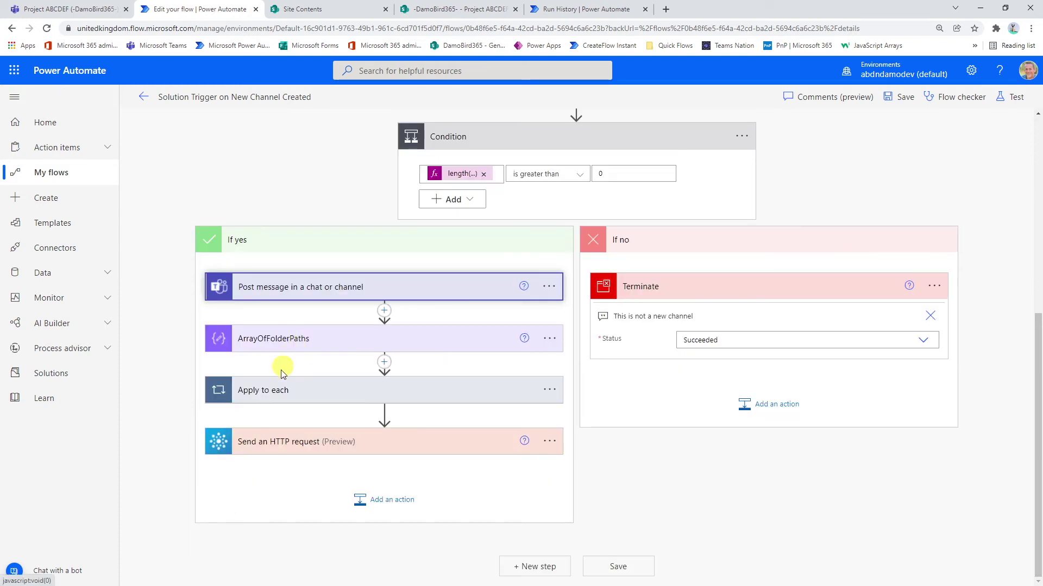
{"action": "left_click", "coordinate": [281, 340]}
{"action": "scroll", "coordinate": [283, 343], "scroll_direction": "down", "scroll_amount": 2}
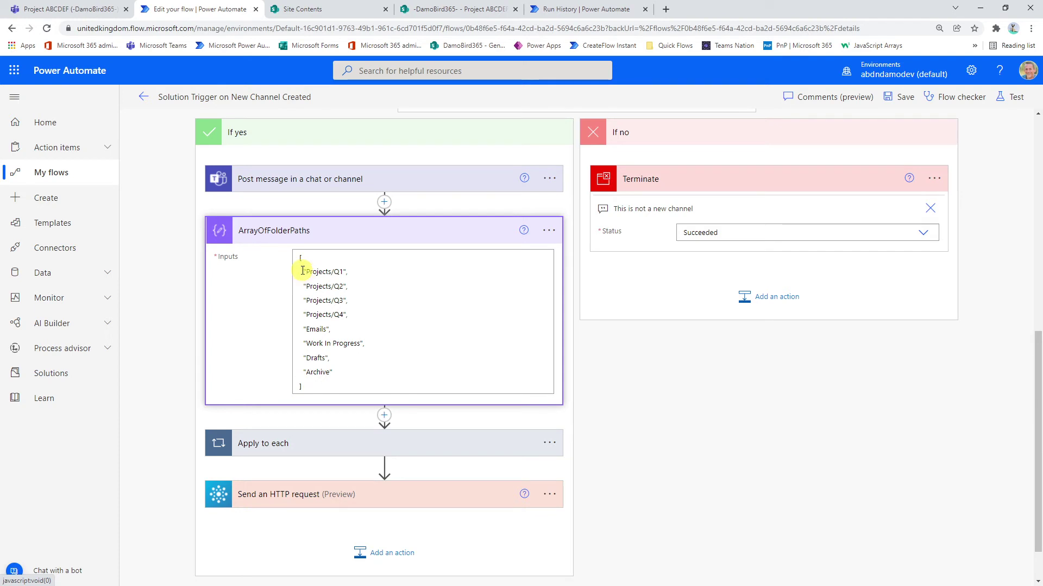
{"action": "left_click", "coordinate": [342, 273]}
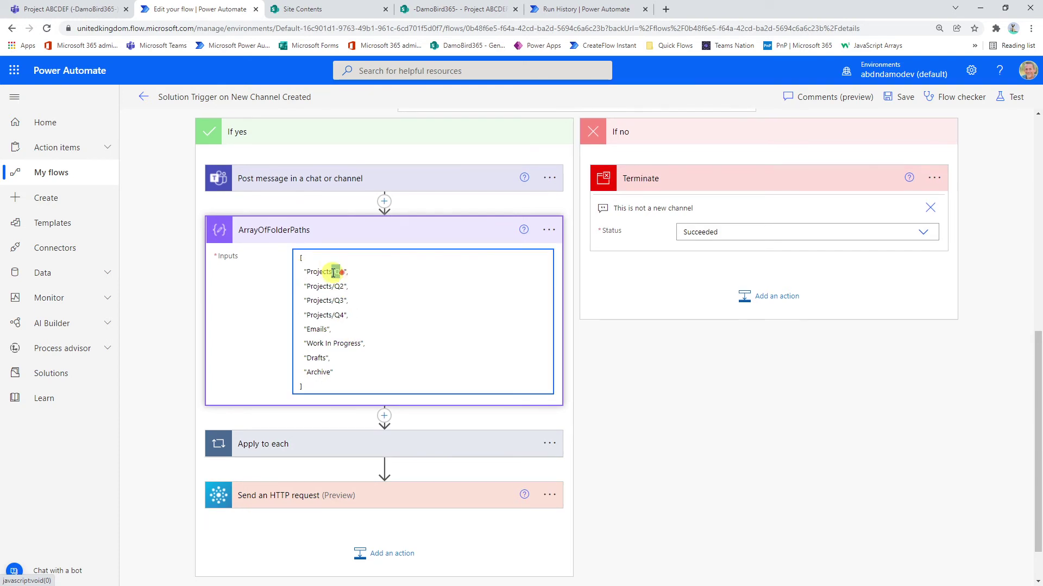
{"action": "left_click_drag", "start_coordinate": [305, 271], "coordinate": [343, 272]}
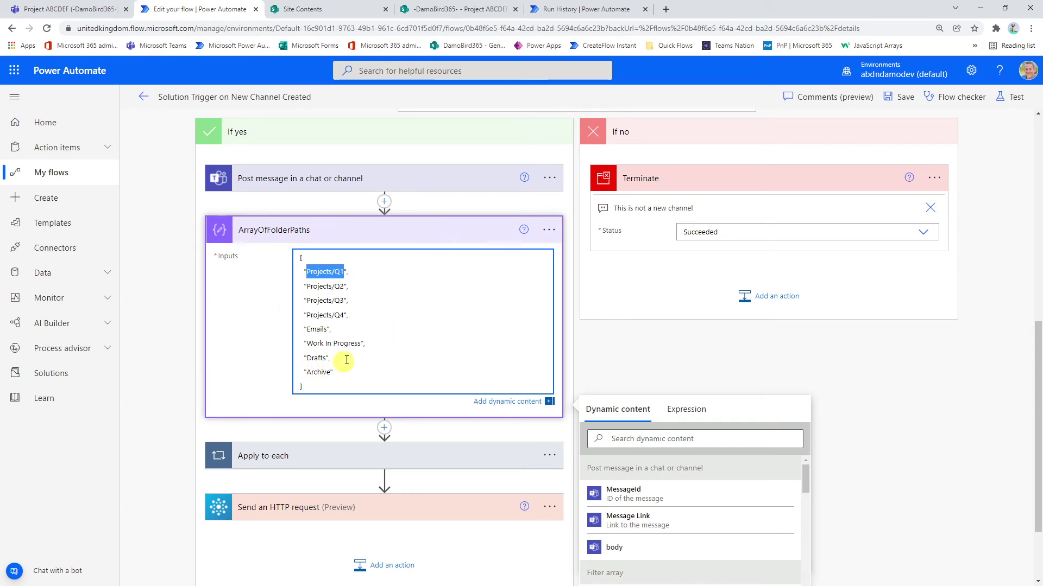
{"action": "left_click", "coordinate": [288, 463]}
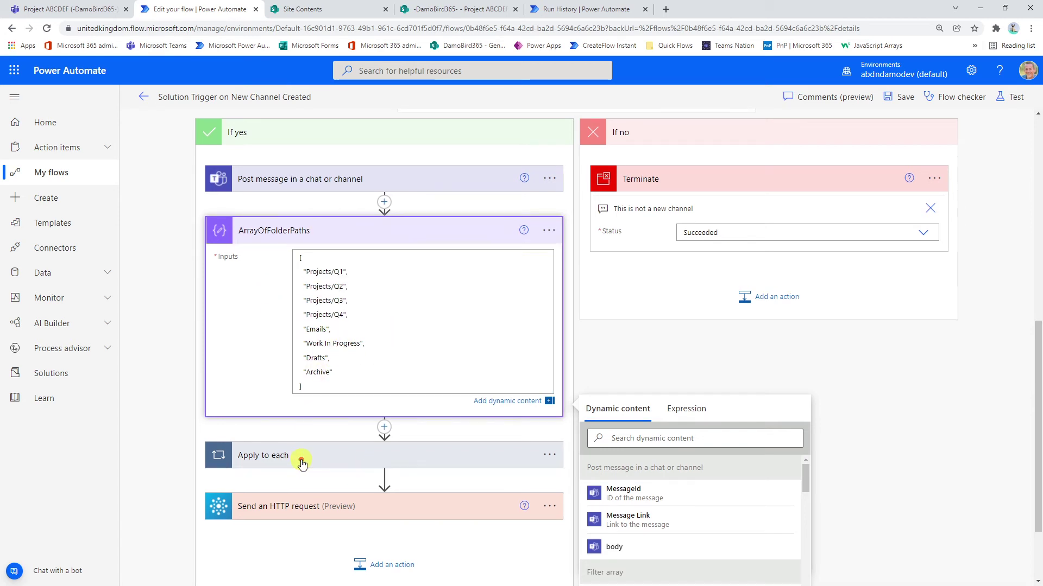
Step: Scroll through the Apply to each loop's Create new folder step and its Name/Current item path
{"action": "scroll", "coordinate": [348, 391], "scroll_direction": "down", "scroll_amount": 2}
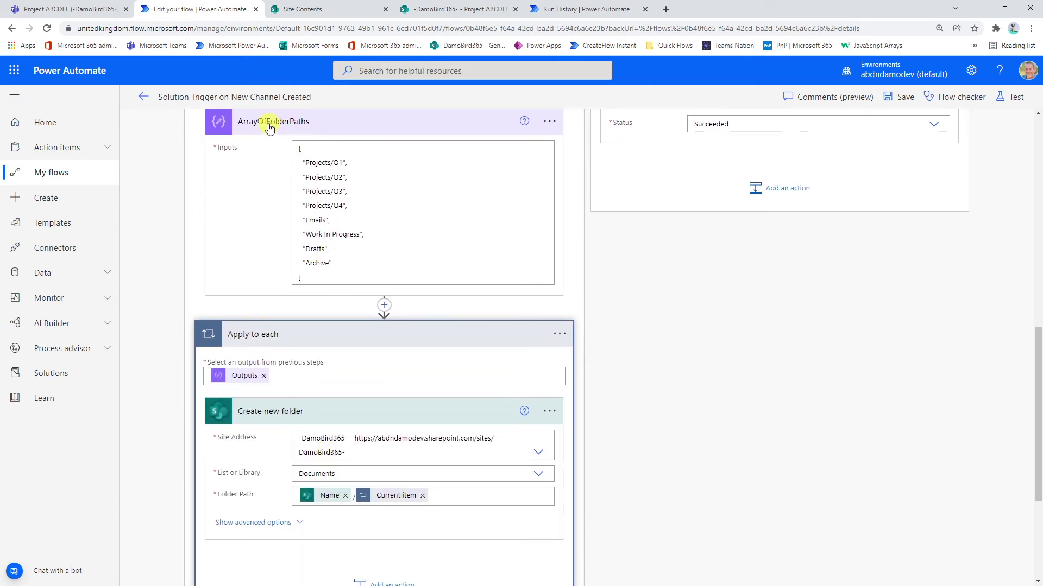
{"action": "mouse_move", "coordinate": [242, 382]}
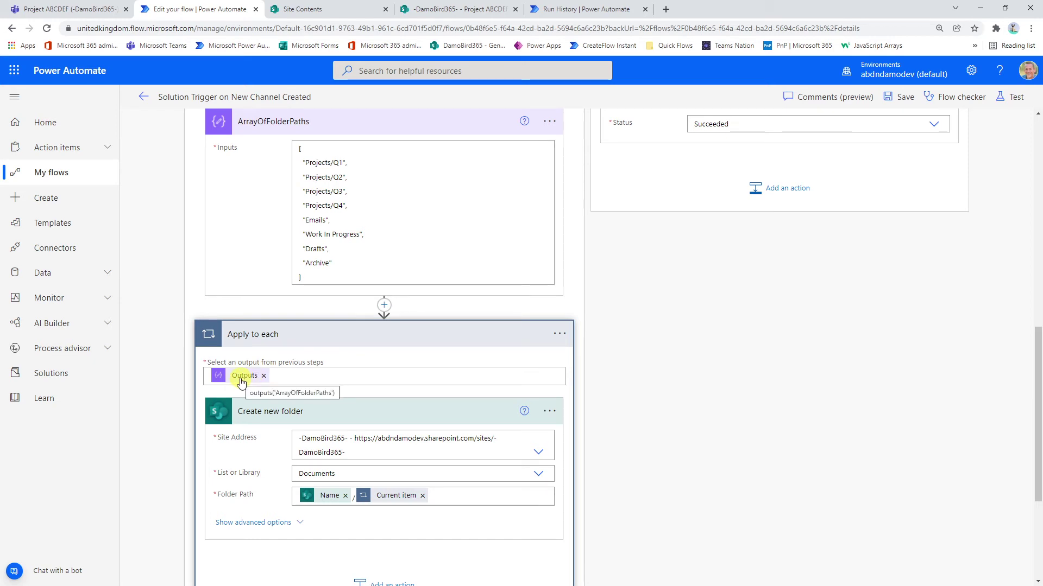
{"action": "scroll", "coordinate": [326, 307], "scroll_direction": "down", "scroll_amount": 3}
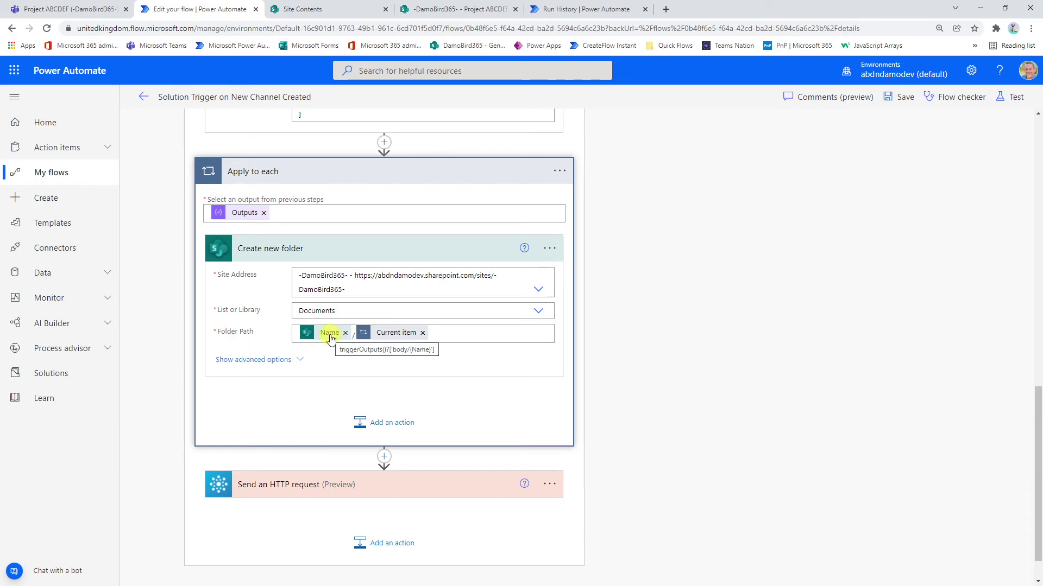
Step: Check the Name value 123 in the earlier run's Compose output, then return to the editor
{"action": "left_click", "coordinate": [560, 9]}
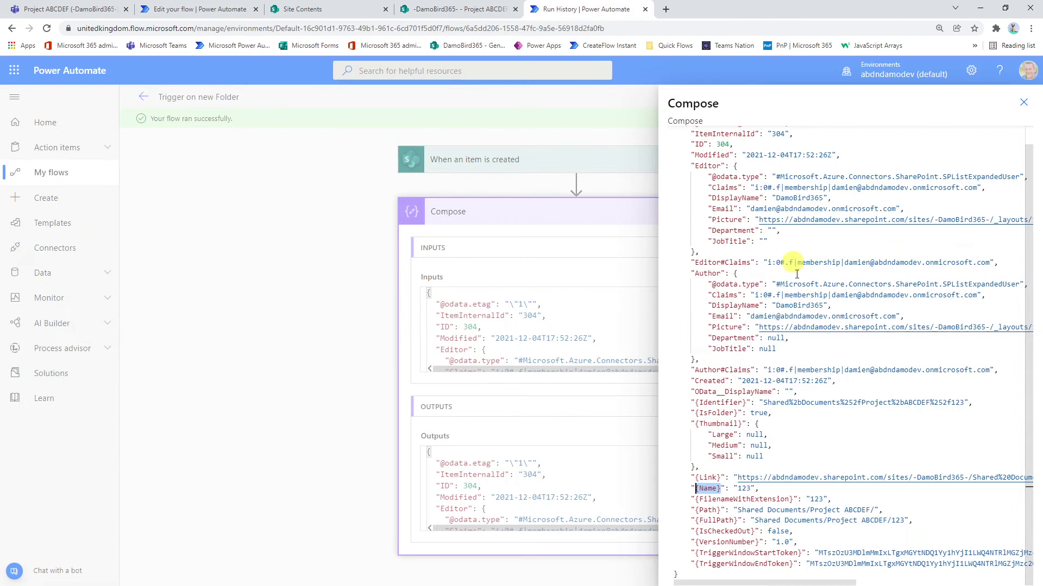
{"action": "left_click", "coordinate": [741, 490]}
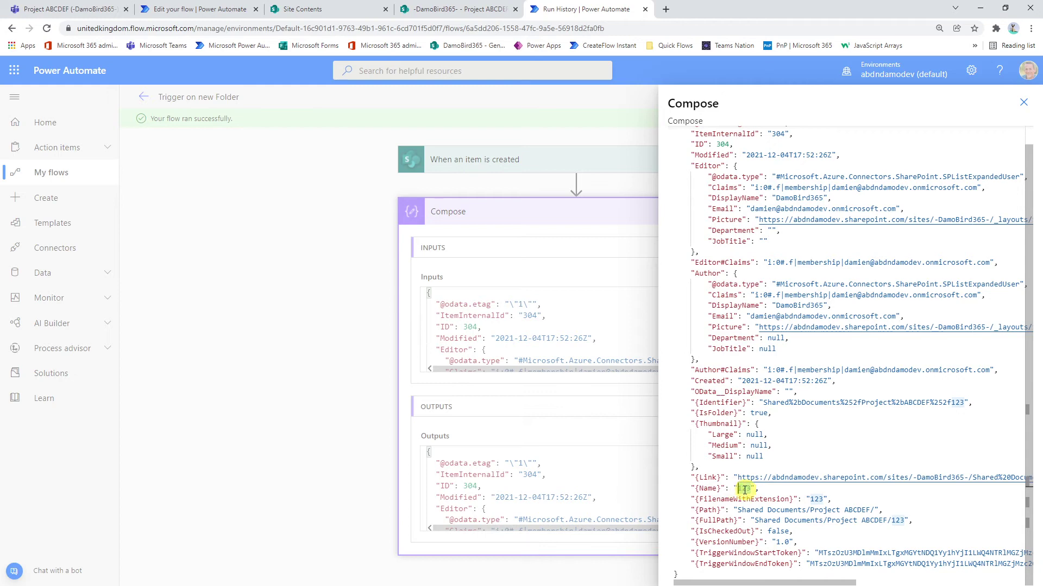
{"action": "left_click", "coordinate": [196, 9]}
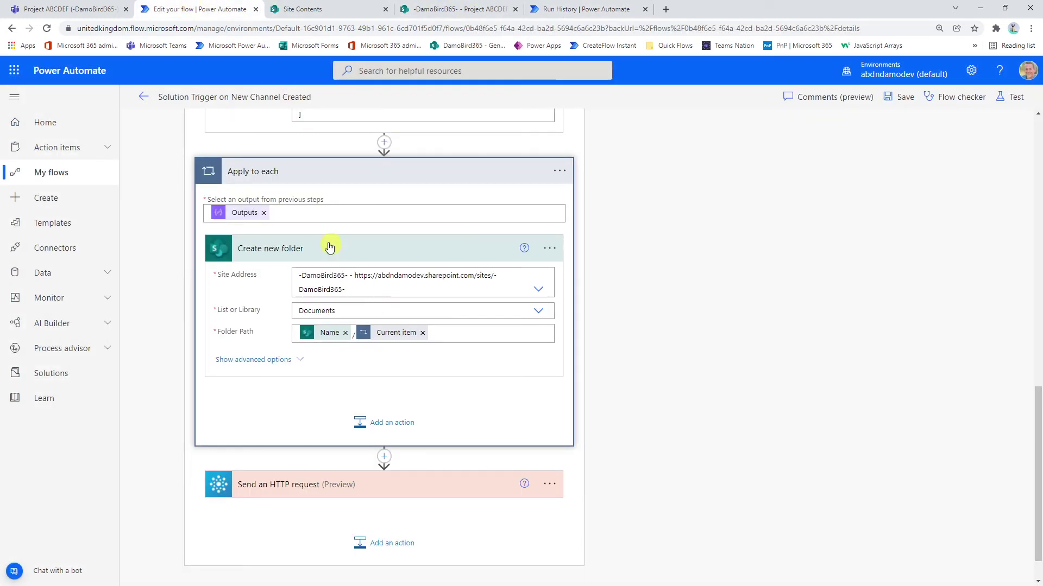
{"action": "scroll", "coordinate": [277, 222], "scroll_direction": "up", "scroll_amount": 3}
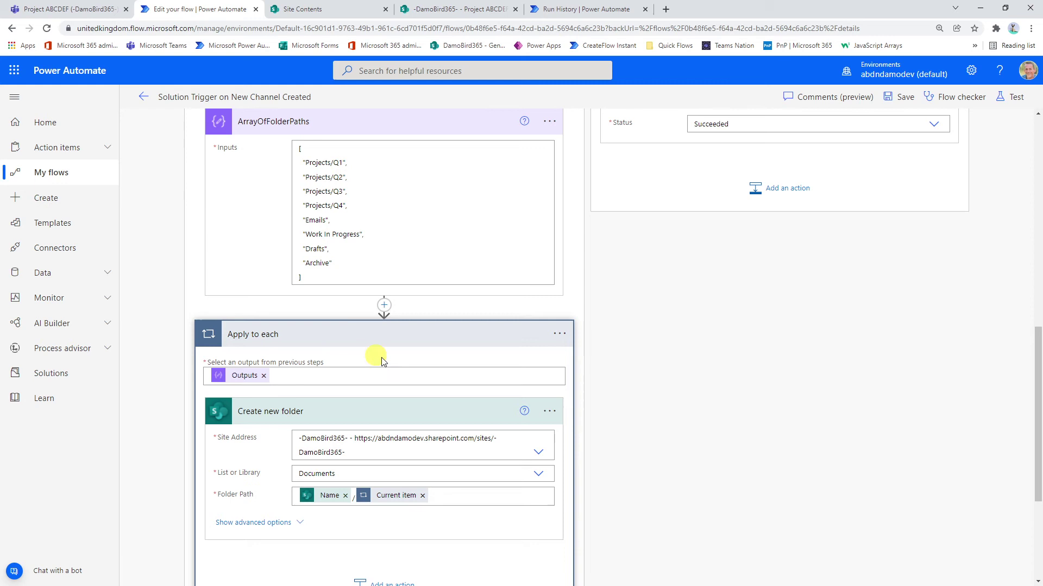
{"action": "scroll", "coordinate": [451, 391], "scroll_direction": "down", "scroll_amount": 3}
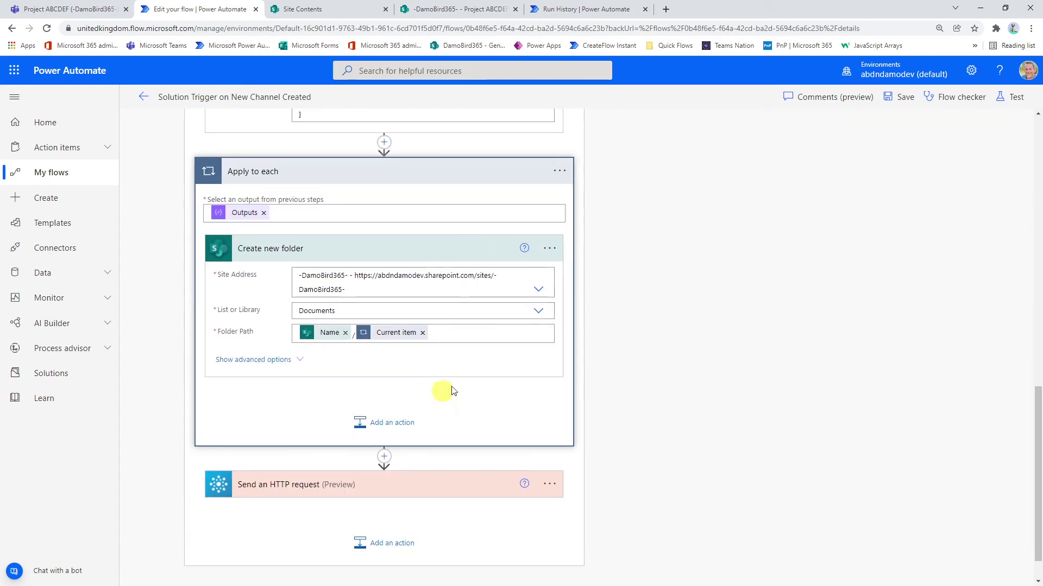
{"action": "left_click", "coordinate": [560, 171]}
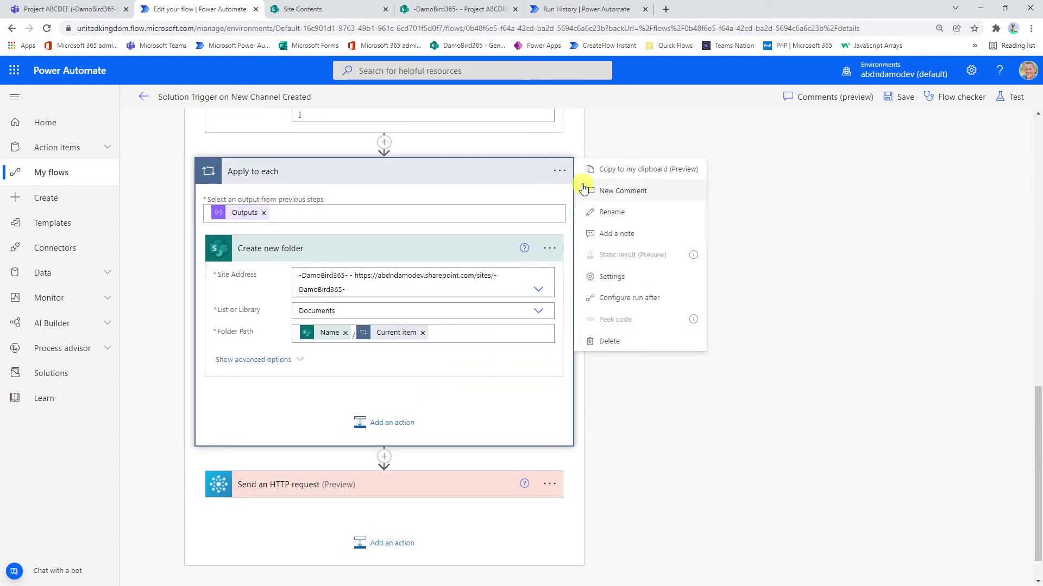
{"action": "left_click", "coordinate": [619, 276]}
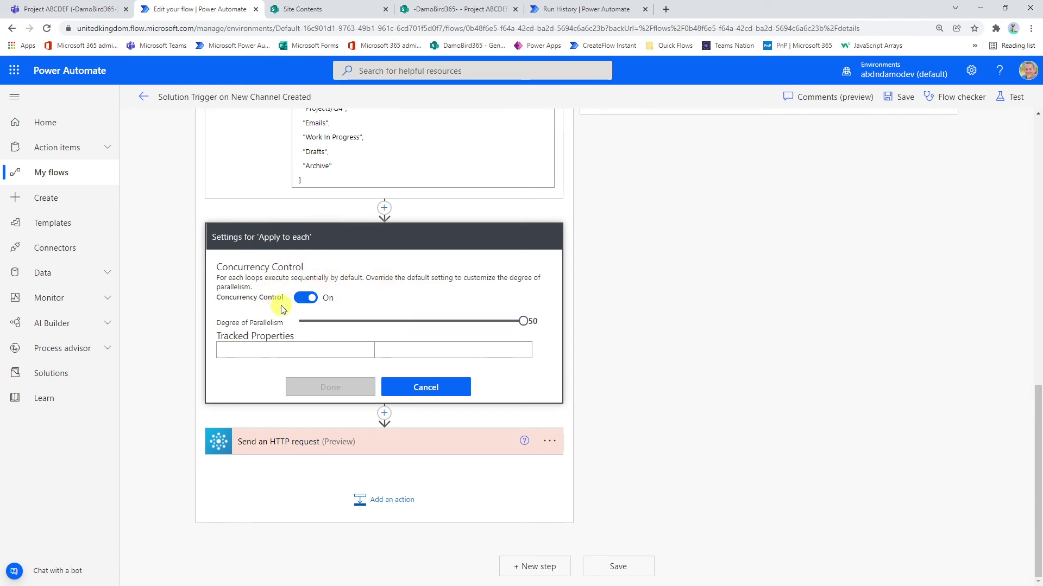
{"action": "left_click", "coordinate": [423, 387]}
{"action": "scroll", "coordinate": [461, 388], "scroll_direction": "down", "scroll_amount": 2}
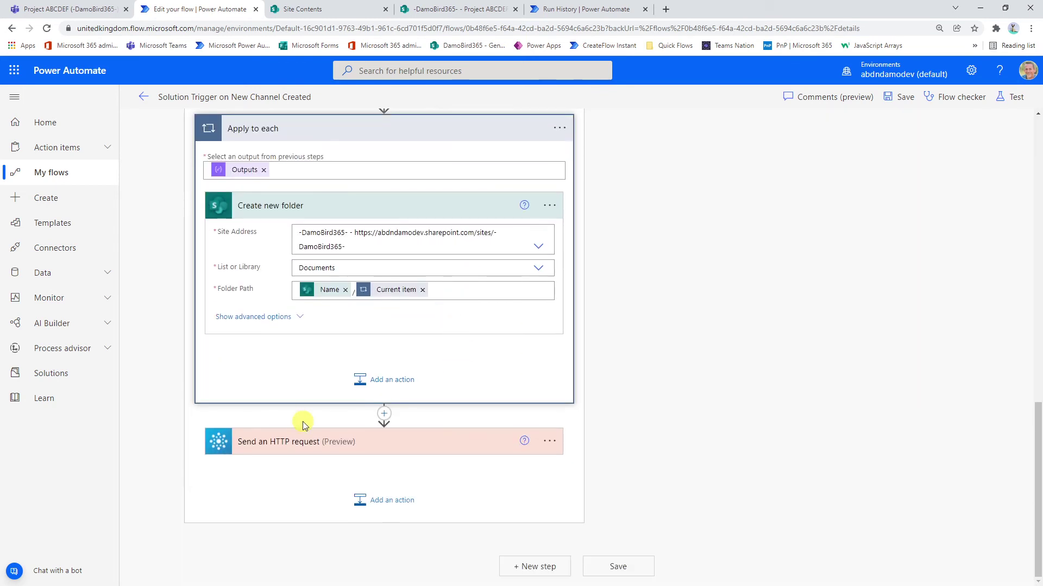
Step: Expand Send an HTTP request to review its Graph messages URI, POST method and channel-mention body
{"action": "left_click", "coordinate": [300, 450]}
{"action": "scroll", "coordinate": [543, 348], "scroll_direction": "down", "scroll_amount": 4}
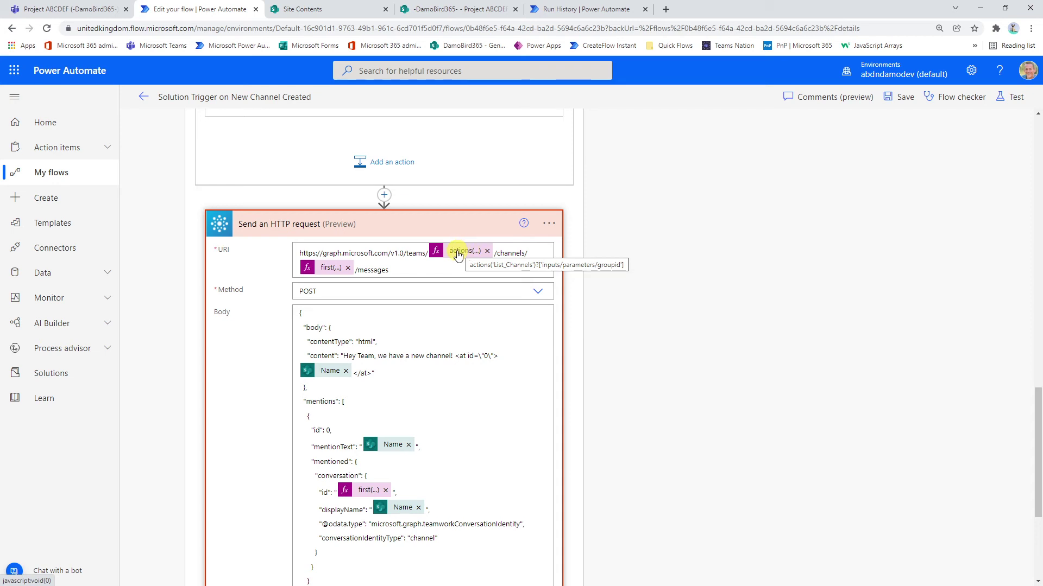
{"action": "scroll", "coordinate": [464, 255], "scroll_direction": "up", "scroll_amount": 15}
{"action": "scroll", "coordinate": [494, 264], "scroll_direction": "up", "scroll_amount": 5}
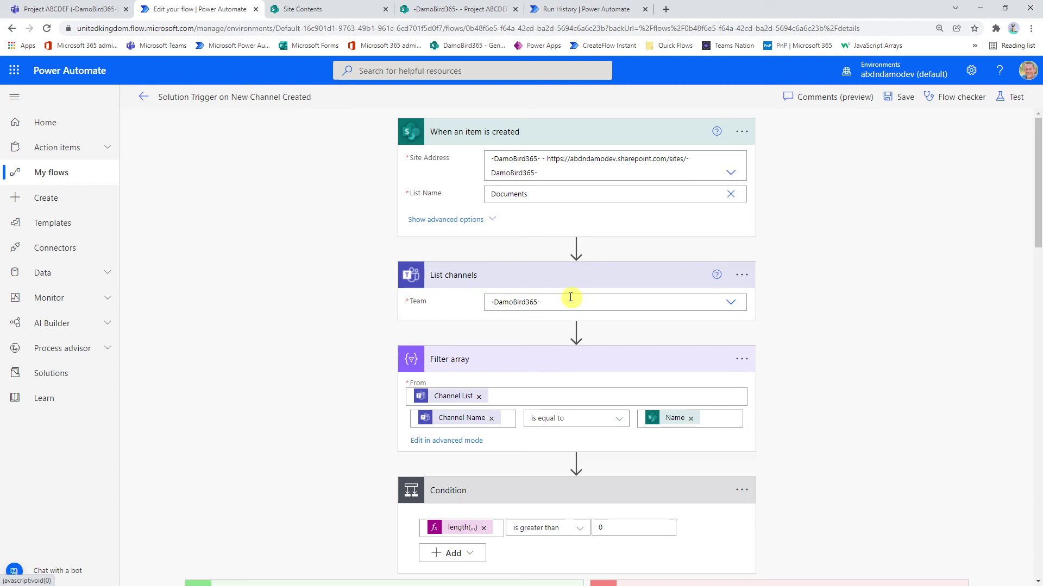
{"action": "scroll", "coordinate": [494, 297], "scroll_direction": "down", "scroll_amount": 15}
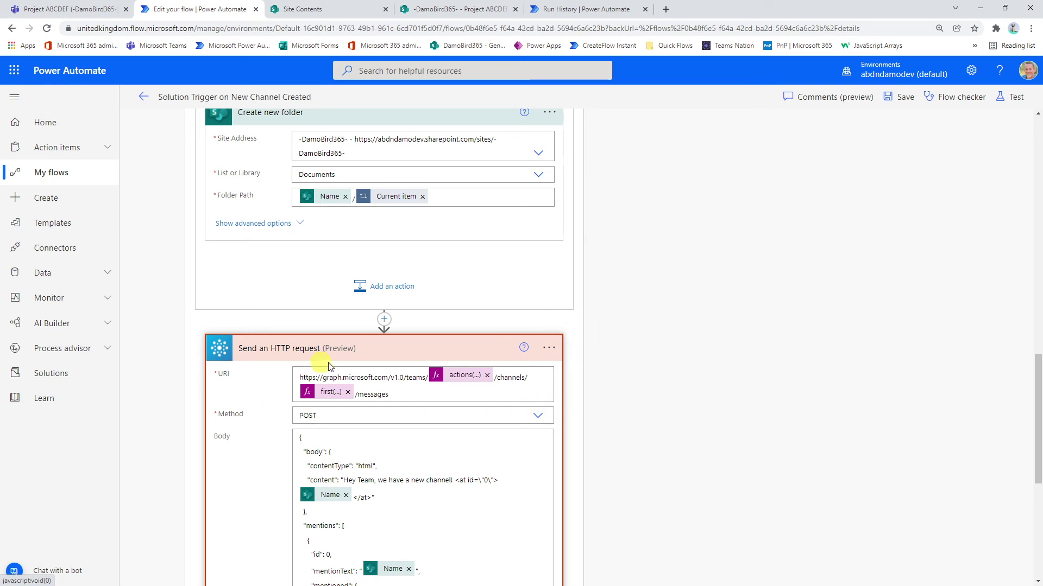
{"action": "scroll", "coordinate": [315, 402], "scroll_direction": "down", "scroll_amount": 3}
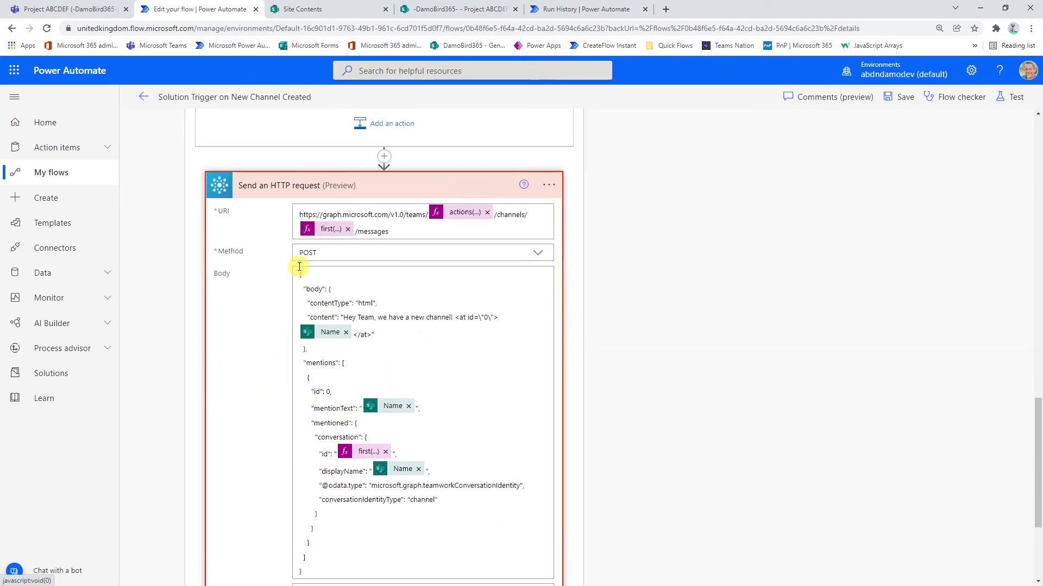
{"action": "scroll", "coordinate": [380, 315], "scroll_direction": "down", "scroll_amount": 1}
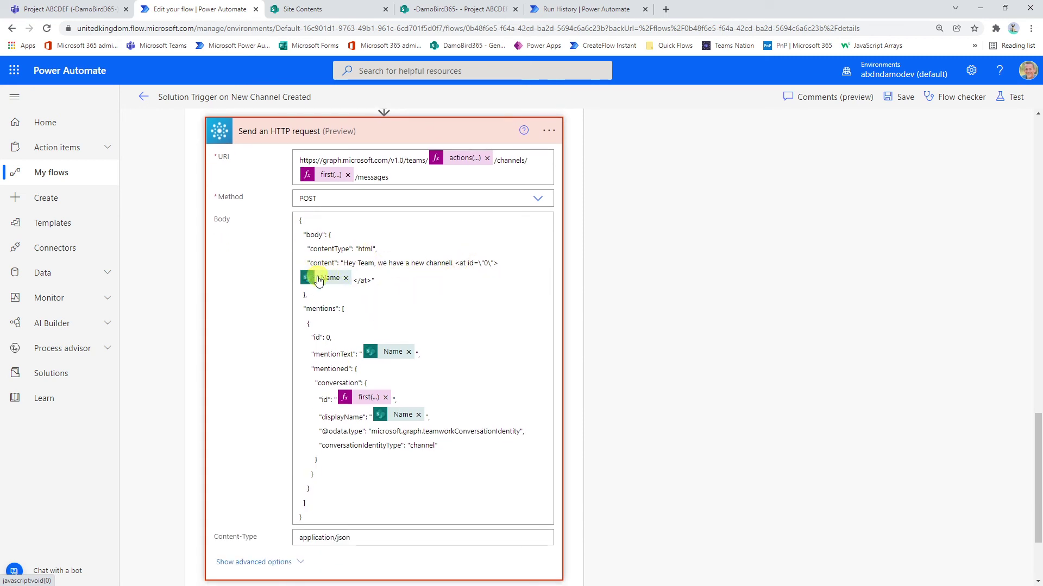
{"action": "mouse_move", "coordinate": [324, 282]}
{"action": "mouse_move", "coordinate": [366, 400]}
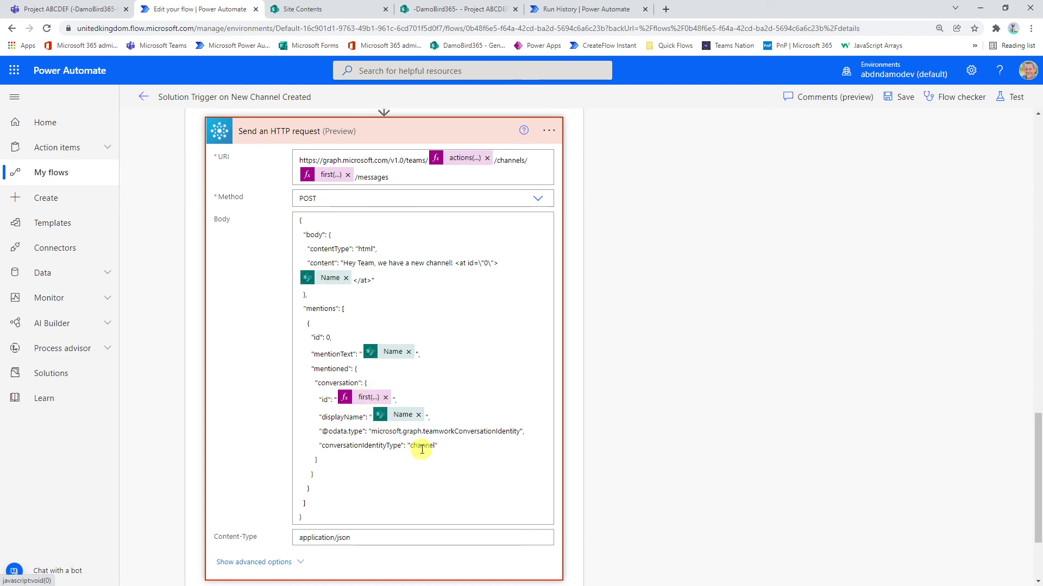
{"action": "scroll", "coordinate": [422, 450], "scroll_direction": "down", "scroll_amount": 1}
{"action": "scroll", "coordinate": [462, 314], "scroll_direction": "up", "scroll_amount": 5}
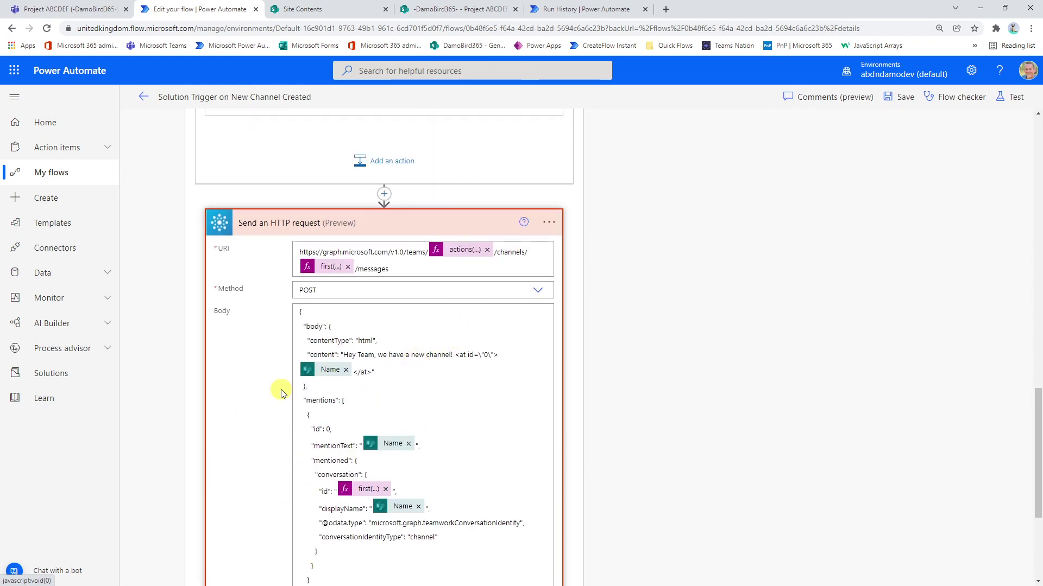
{"action": "scroll", "coordinate": [361, 374], "scroll_direction": "up", "scroll_amount": 4}
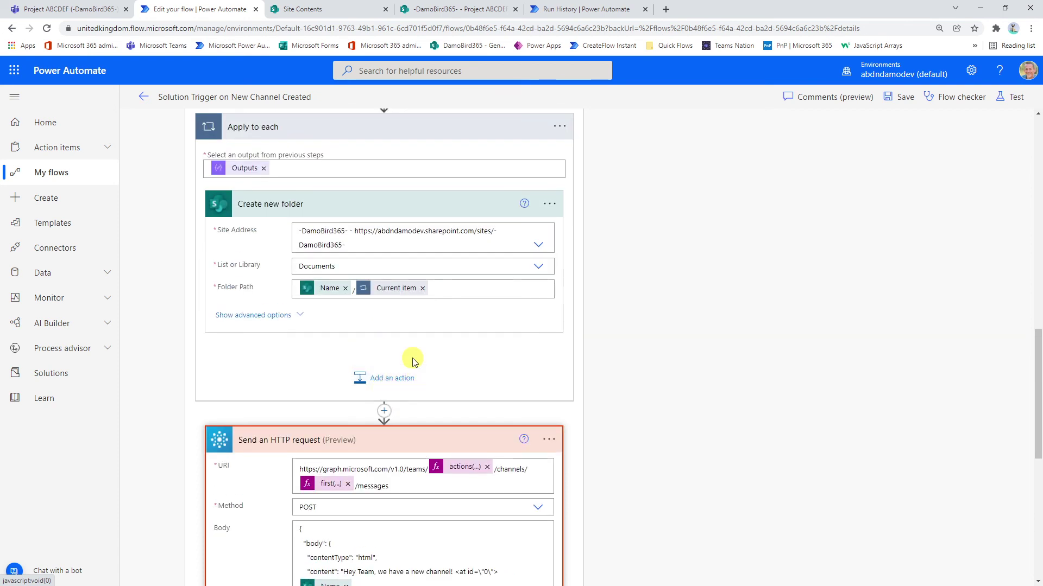
{"action": "scroll", "coordinate": [505, 407], "scroll_direction": "up", "scroll_amount": 1}
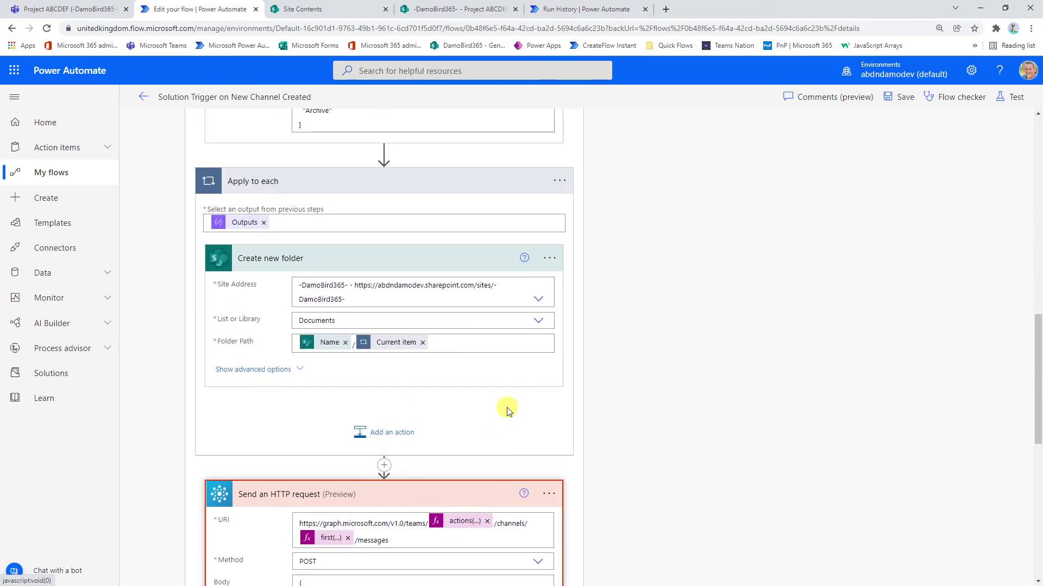
{"action": "scroll", "coordinate": [507, 411], "scroll_direction": "up", "scroll_amount": 1}
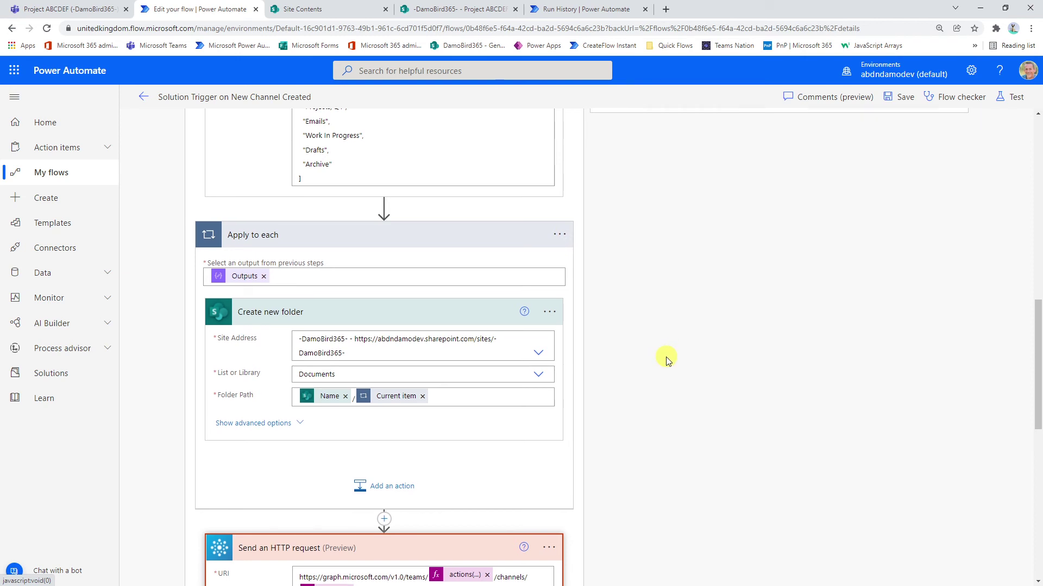
{"action": "scroll", "coordinate": [668, 361], "scroll_direction": "down", "scroll_amount": 4}
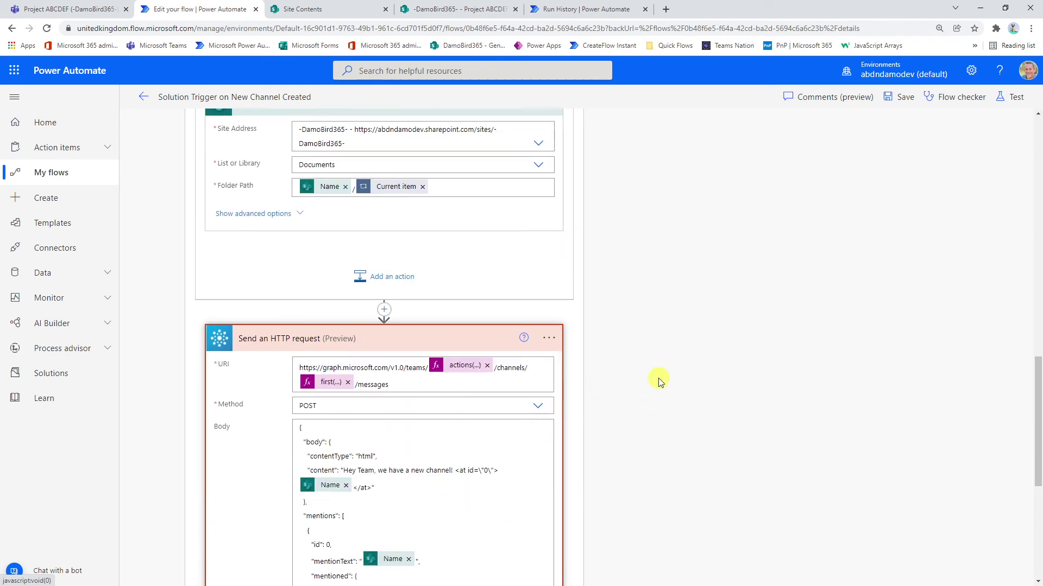
{"action": "scroll", "coordinate": [660, 382], "scroll_direction": "up", "scroll_amount": 10}
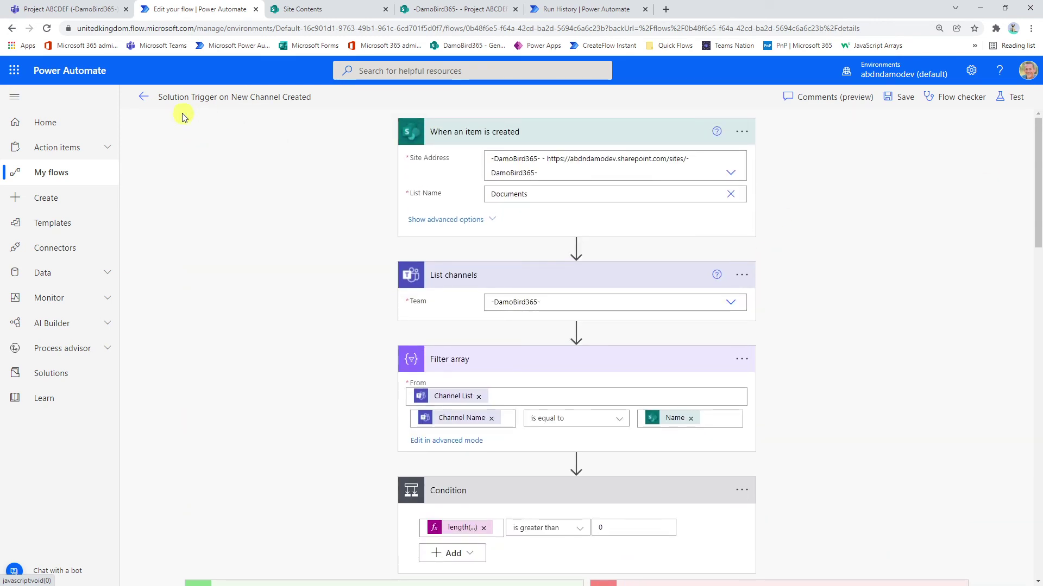
Step: Open the flow's most recent run and expand the trigger and List channels steps
{"action": "left_click", "coordinate": [144, 98]}
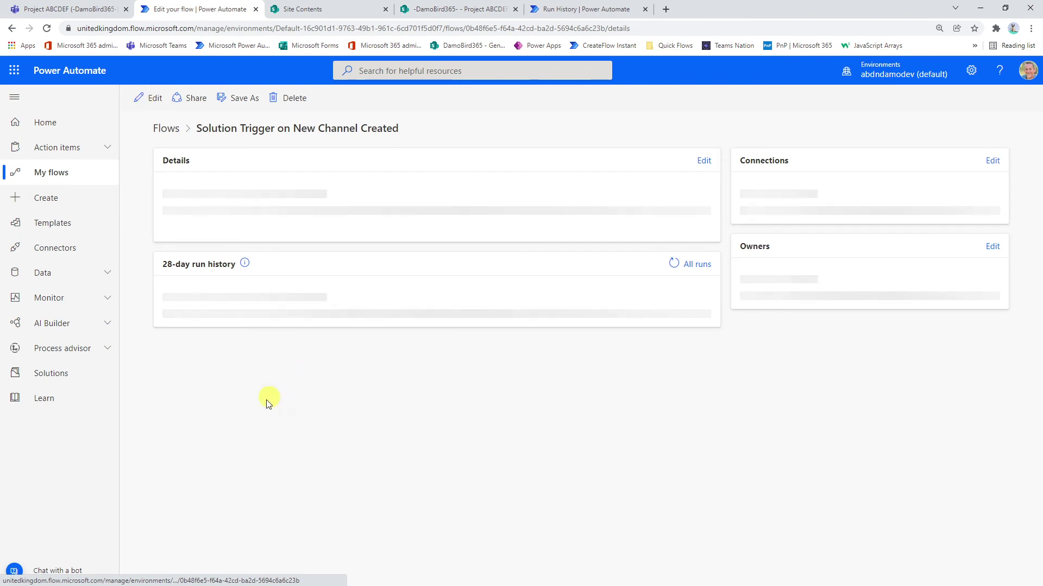
{"action": "left_click", "coordinate": [238, 461]}
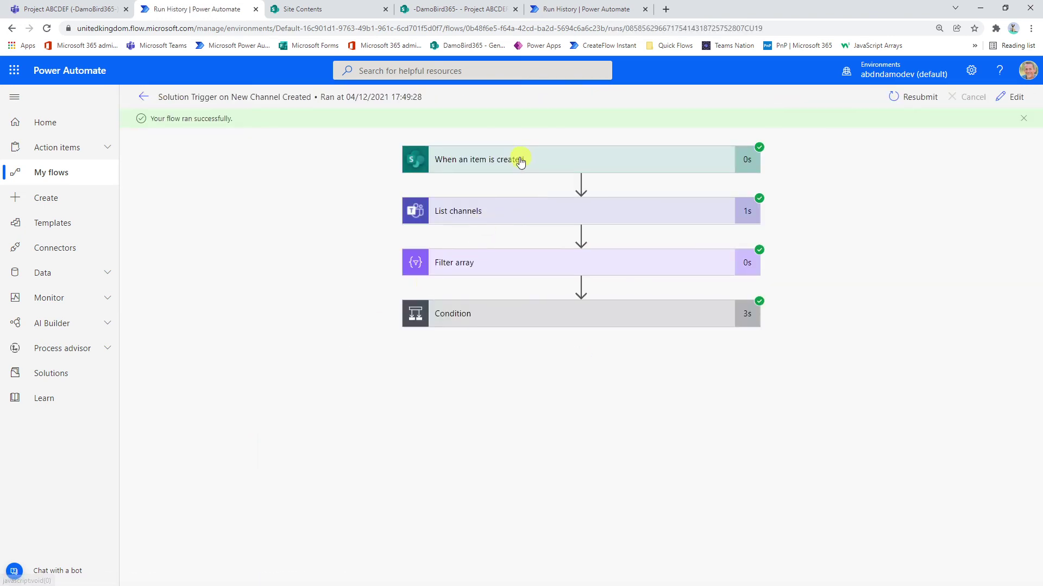
{"action": "left_click", "coordinate": [490, 170]}
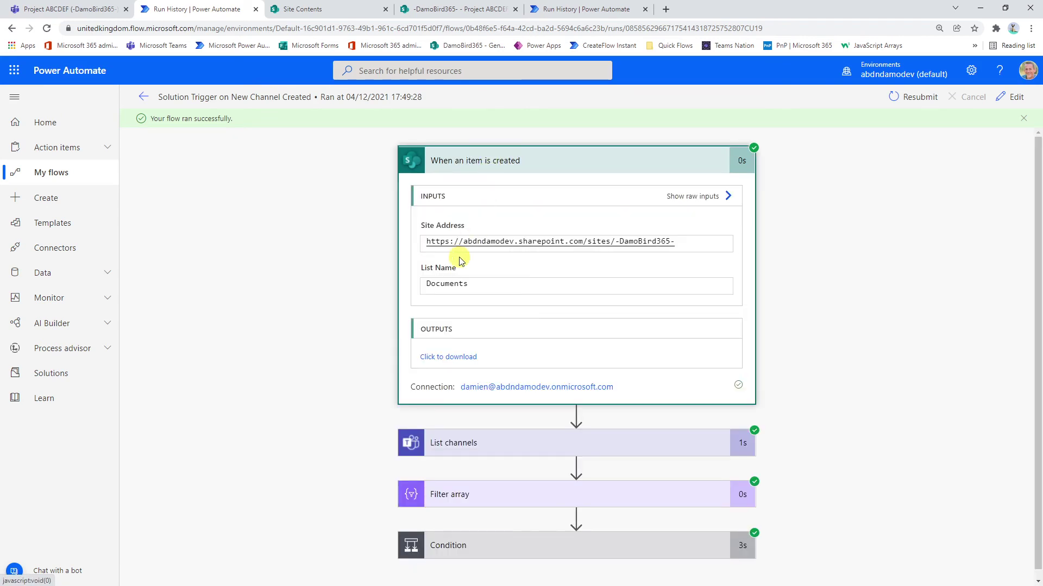
{"action": "left_click", "coordinate": [497, 434]}
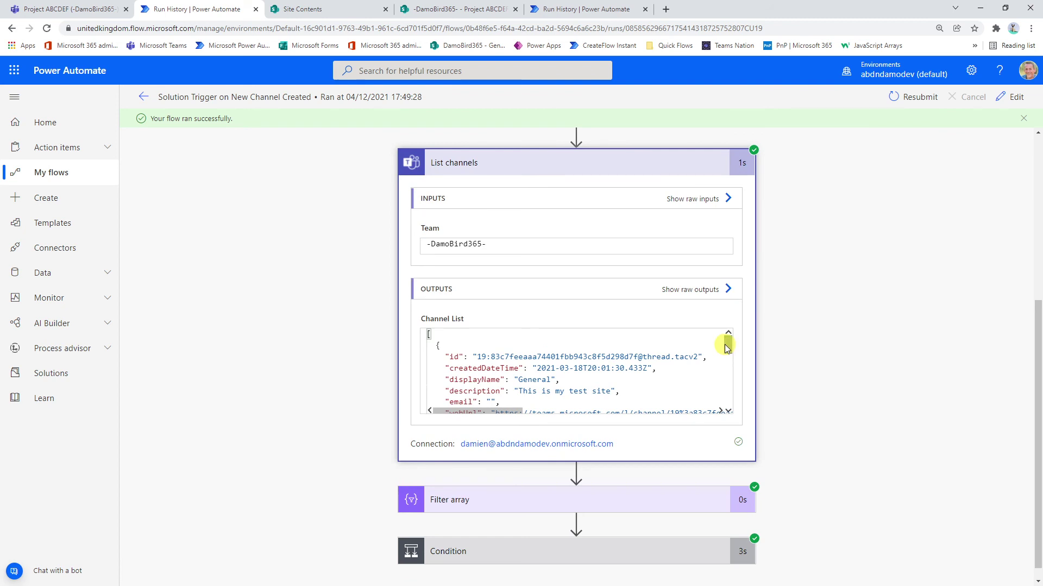
{"action": "left_click_drag", "start_coordinate": [728, 344], "coordinate": [724, 415]}
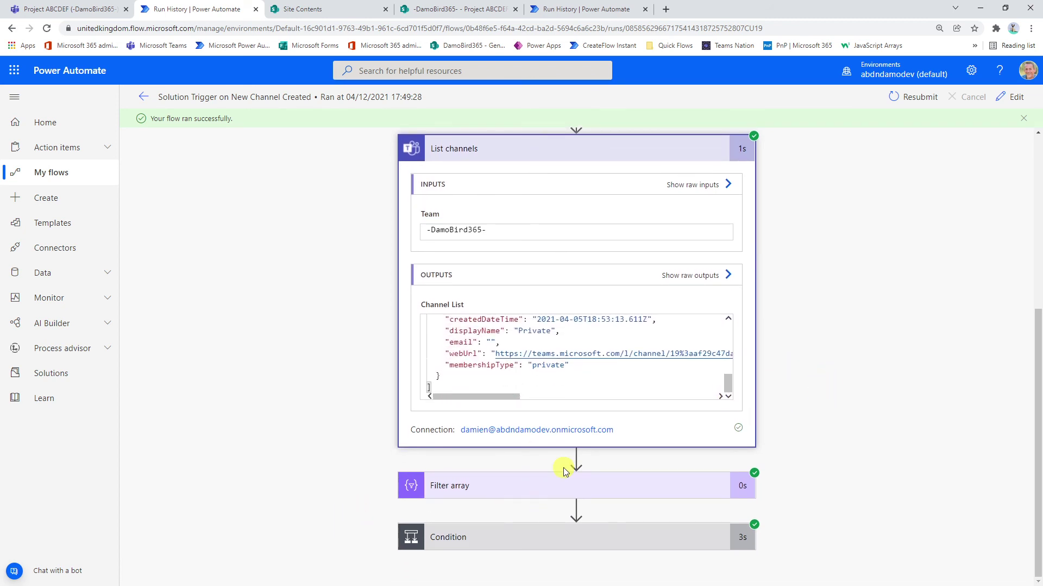
Step: Inspect Filter array's raw inputs and output keeping only Project ABCDEF, then show the Condition's true result
{"action": "left_click", "coordinate": [563, 472]}
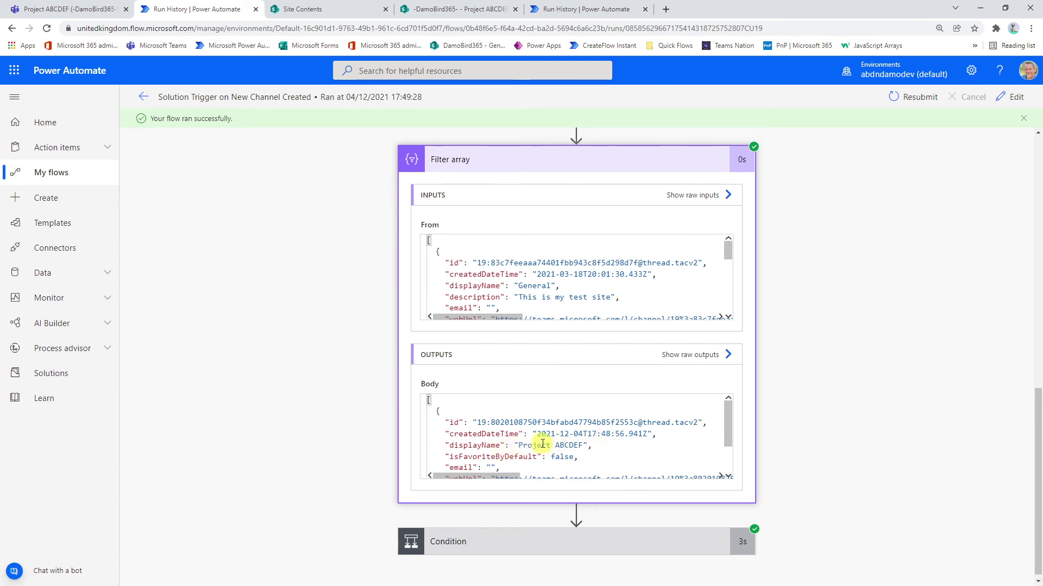
{"action": "left_click", "coordinate": [715, 199]}
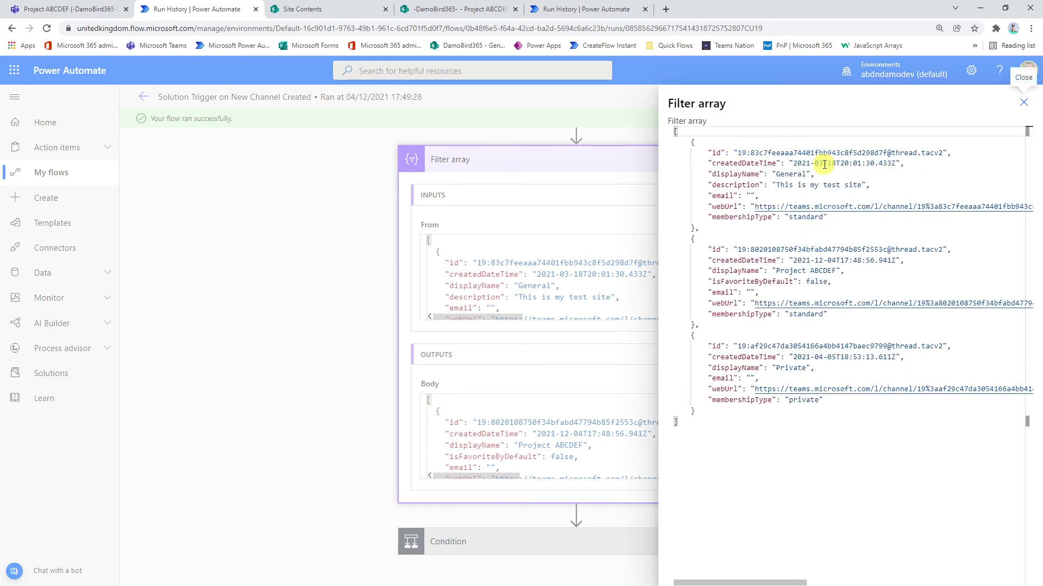
{"action": "left_click", "coordinate": [570, 448]}
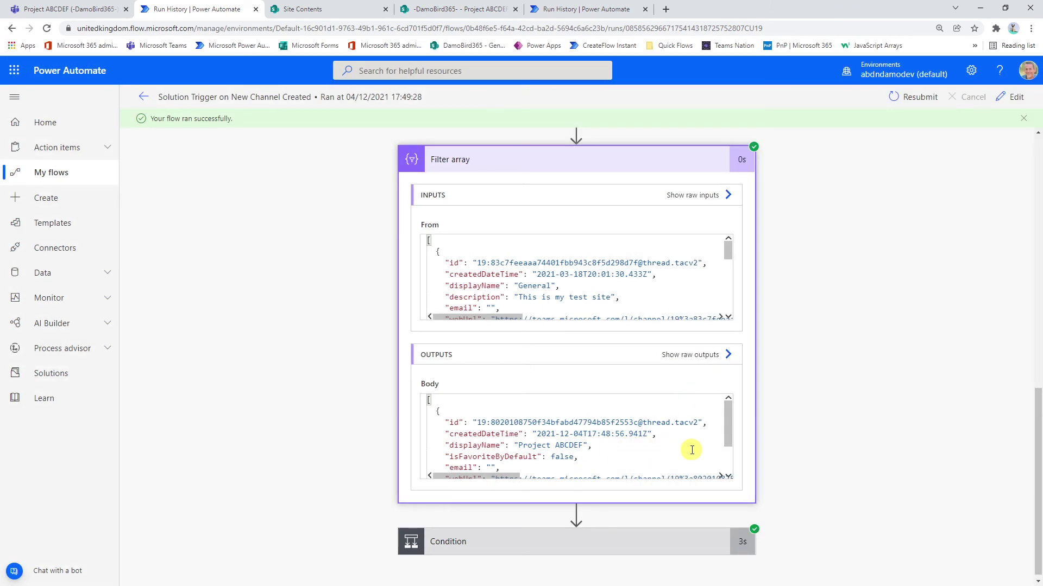
{"action": "left_click", "coordinate": [704, 355]}
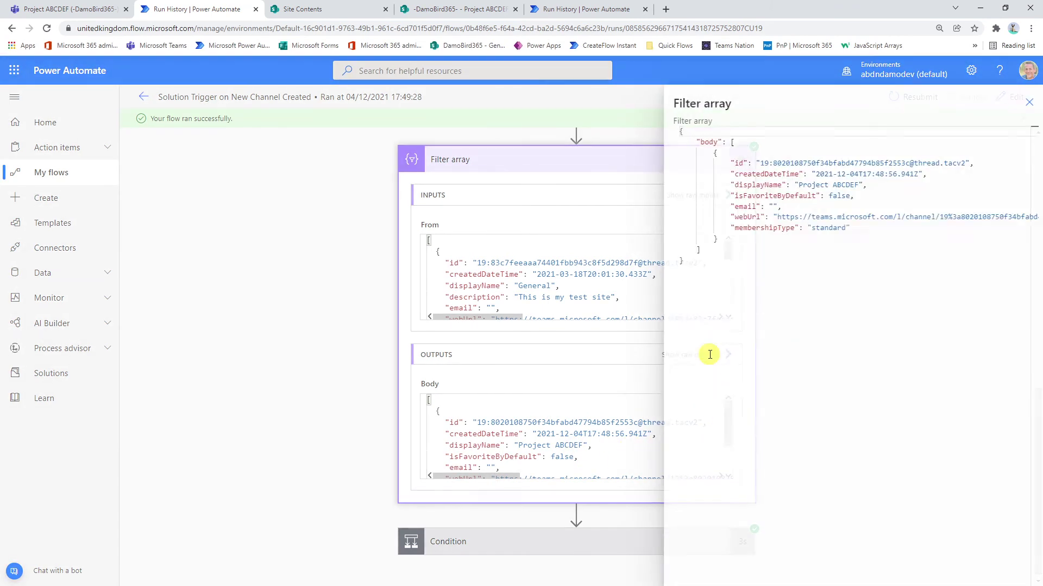
{"action": "left_click", "coordinate": [1023, 102]}
{"action": "left_click", "coordinate": [523, 542]}
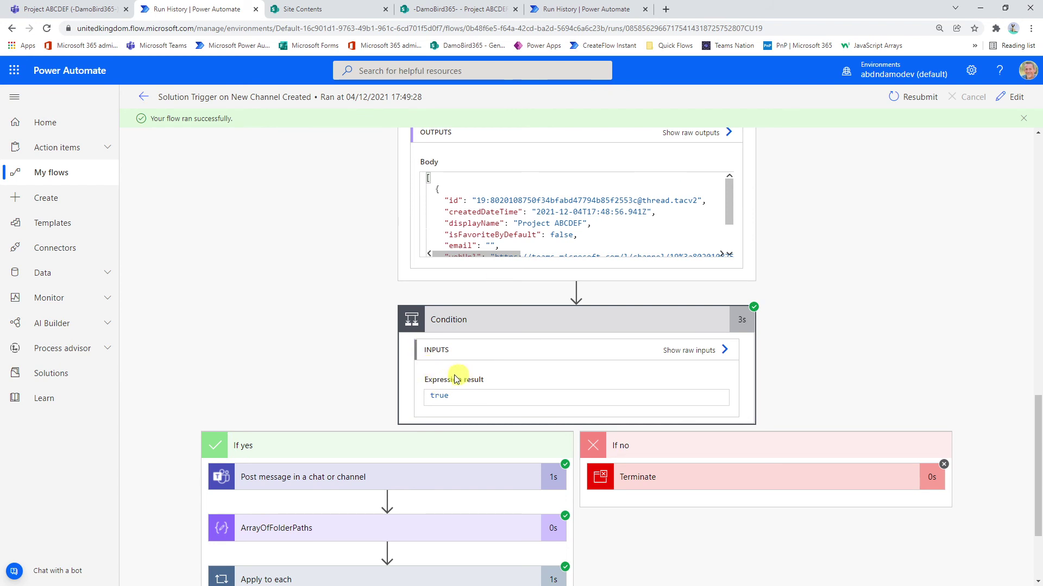
Step: Expand the ArrayOfFolderPaths output, the Apply to each iterations and the Create new folder details
{"action": "scroll", "coordinate": [389, 494], "scroll_direction": "down", "scroll_amount": 2}
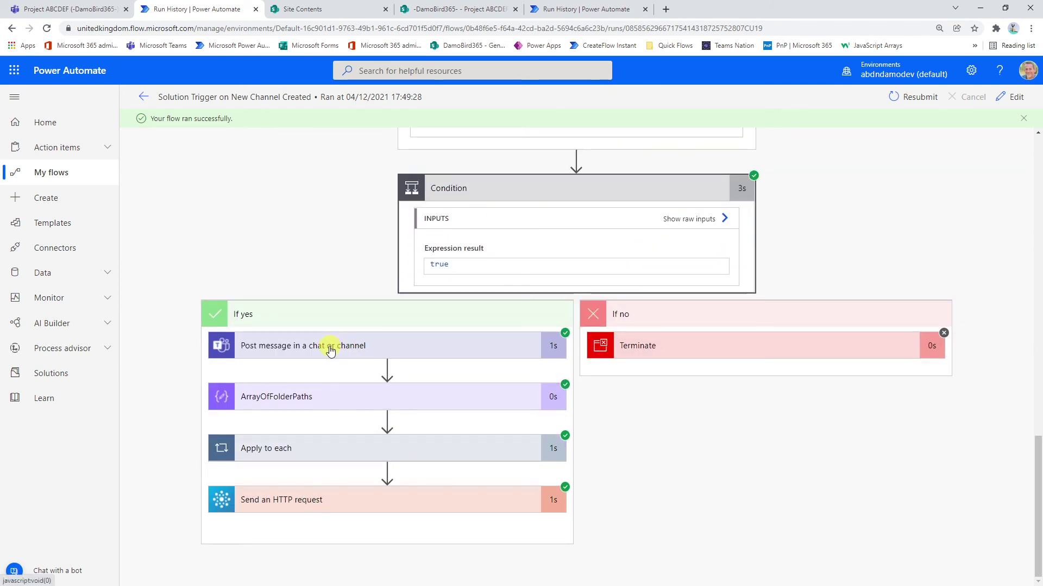
{"action": "left_click", "coordinate": [563, 397]}
{"action": "scroll", "coordinate": [200, 438], "scroll_direction": "down", "scroll_amount": 3}
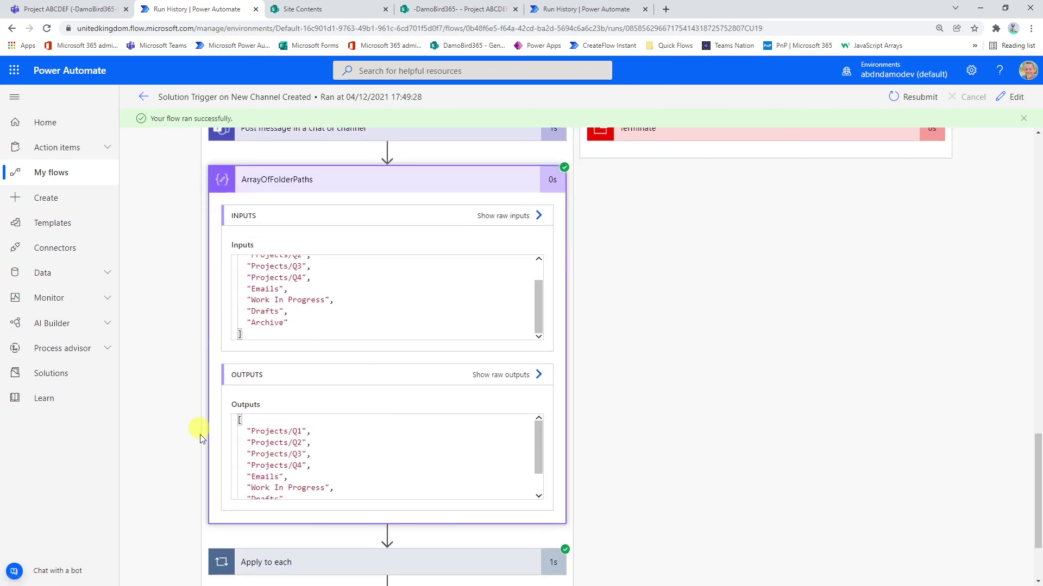
{"action": "scroll", "coordinate": [314, 462], "scroll_direction": "down", "scroll_amount": 3}
{"action": "left_click", "coordinate": [468, 449]}
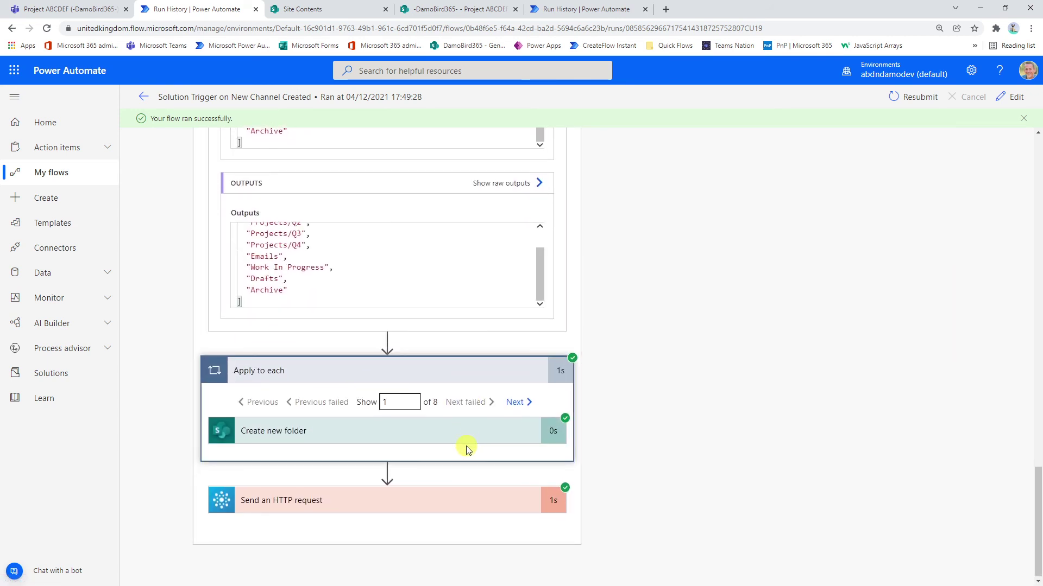
{"action": "left_click", "coordinate": [458, 440]}
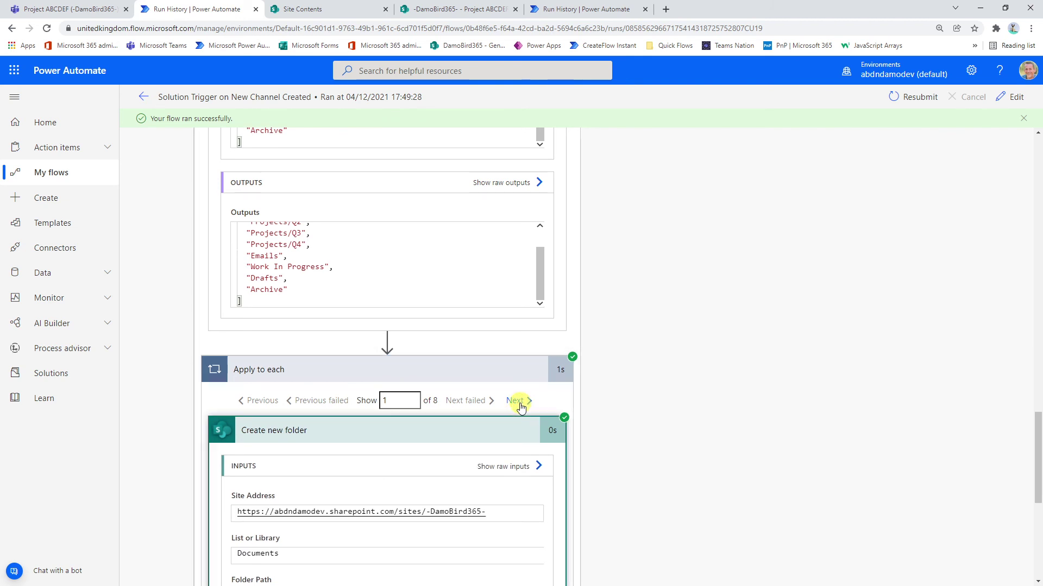
{"action": "scroll", "coordinate": [570, 437], "scroll_direction": "down", "scroll_amount": 3}
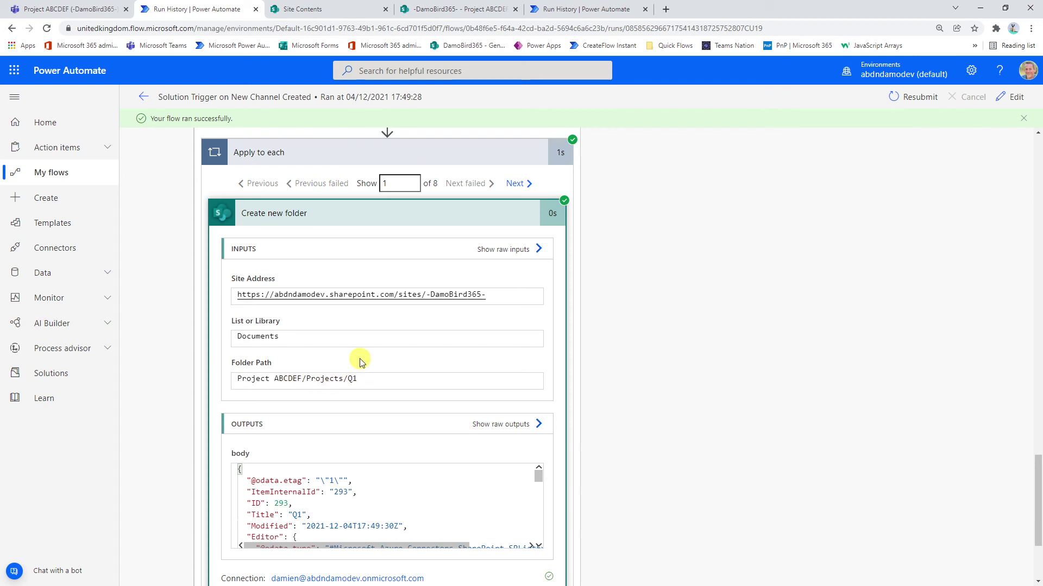
{"action": "scroll", "coordinate": [360, 357], "scroll_direction": "up", "scroll_amount": 4}
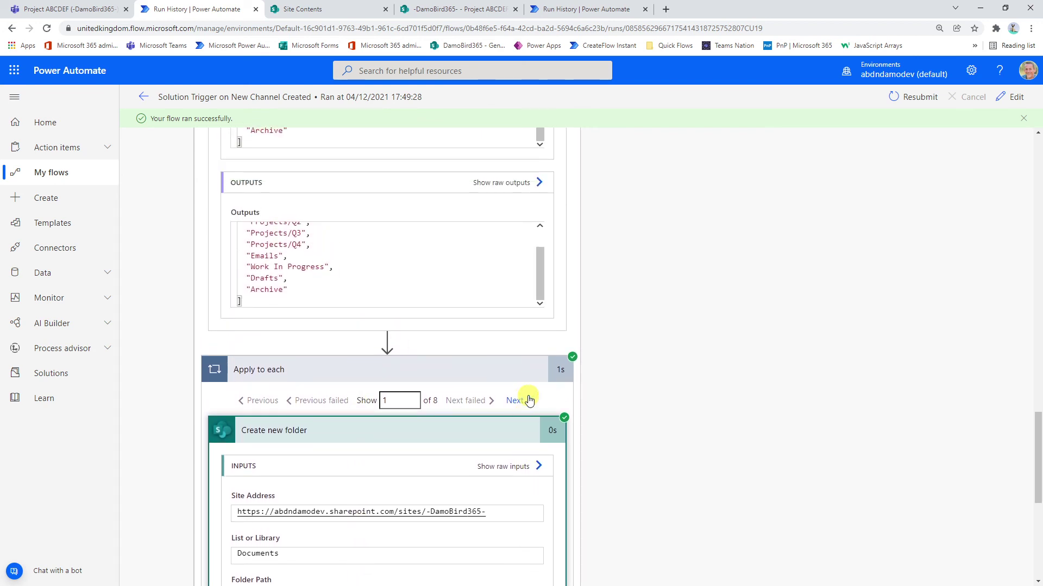
Step: Advance the Apply to each loop to iteration 6, showing the Project ABCDEF/Work In Progress folder
{"action": "left_click", "coordinate": [527, 400]}
{"action": "left_click", "coordinate": [527, 400]}
{"action": "left_click", "coordinate": [527, 400]}
{"action": "left_click", "coordinate": [527, 400]}
{"action": "left_click", "coordinate": [526, 400]}
{"action": "scroll", "coordinate": [653, 432], "scroll_direction": "down", "scroll_amount": 1}
Step: Expand the Send an HTTP request step to show its Graph POST announcing the new channel
{"action": "scroll", "coordinate": [653, 432], "scroll_direction": "down", "scroll_amount": 2}
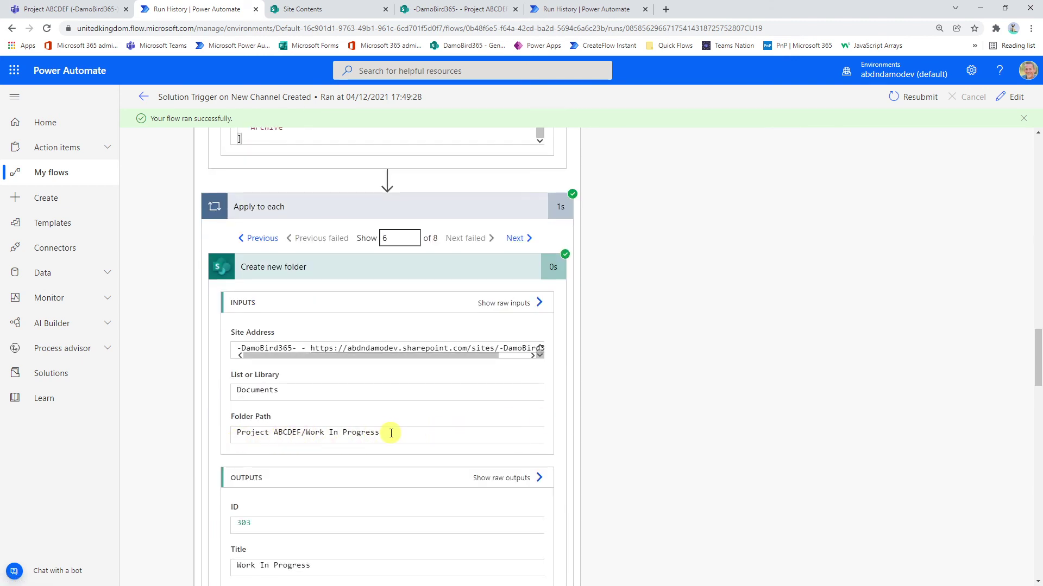
{"action": "scroll", "coordinate": [392, 434], "scroll_direction": "down", "scroll_amount": 18}
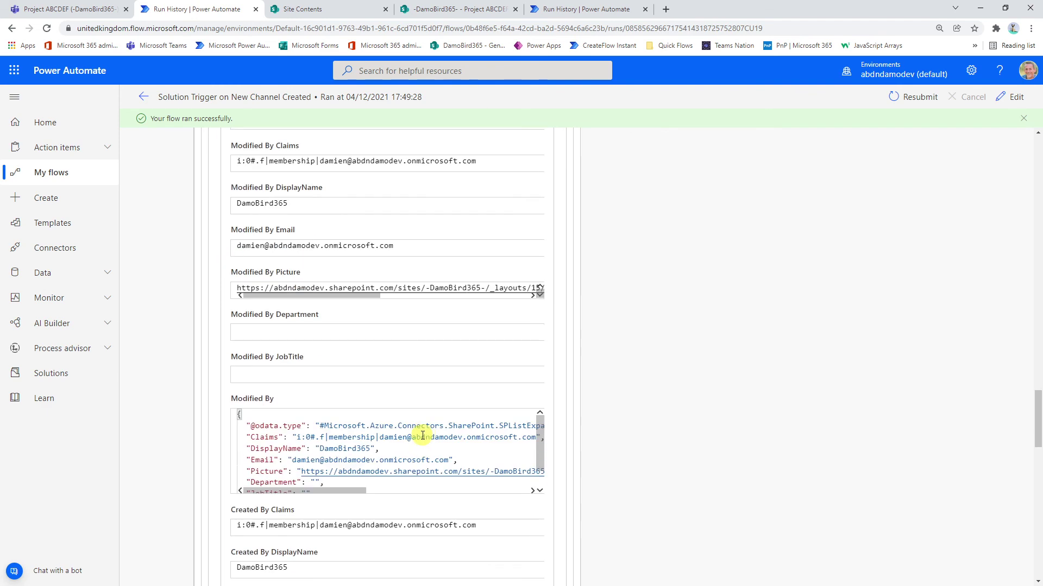
{"action": "scroll", "coordinate": [677, 451], "scroll_direction": "down", "scroll_amount": 8}
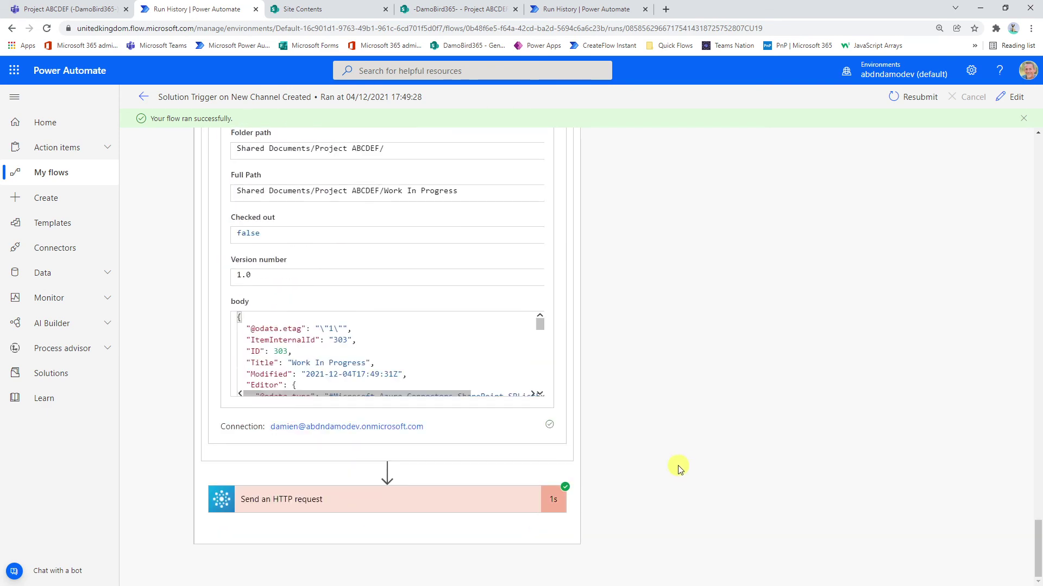
{"action": "left_click", "coordinate": [308, 505]}
Step: Scroll through the successful run and back up to the top of the run view
{"action": "scroll", "coordinate": [640, 413], "scroll_direction": "down", "scroll_amount": 5}
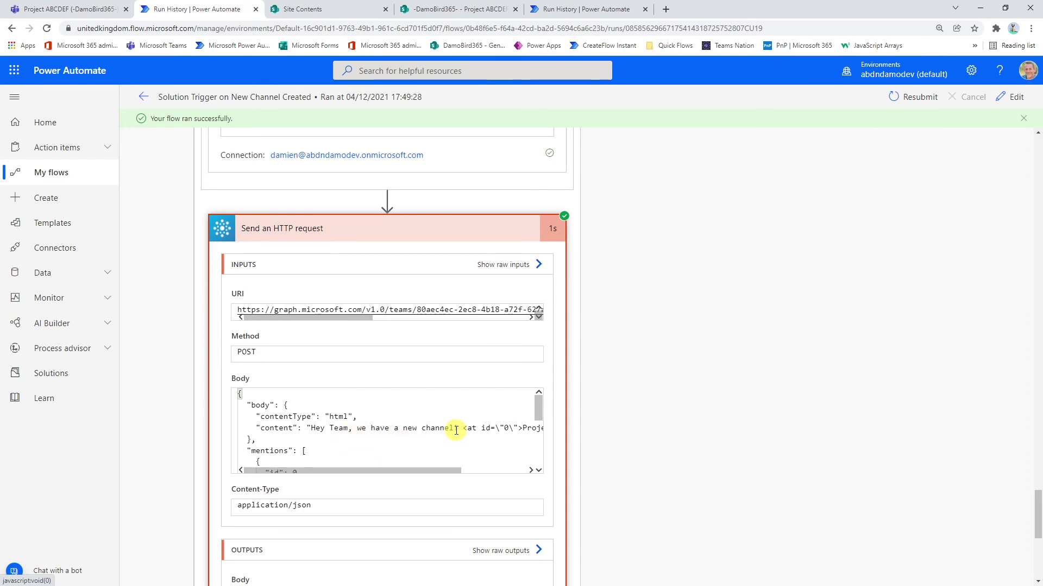
{"action": "scroll", "coordinate": [424, 429], "scroll_direction": "down", "scroll_amount": 5}
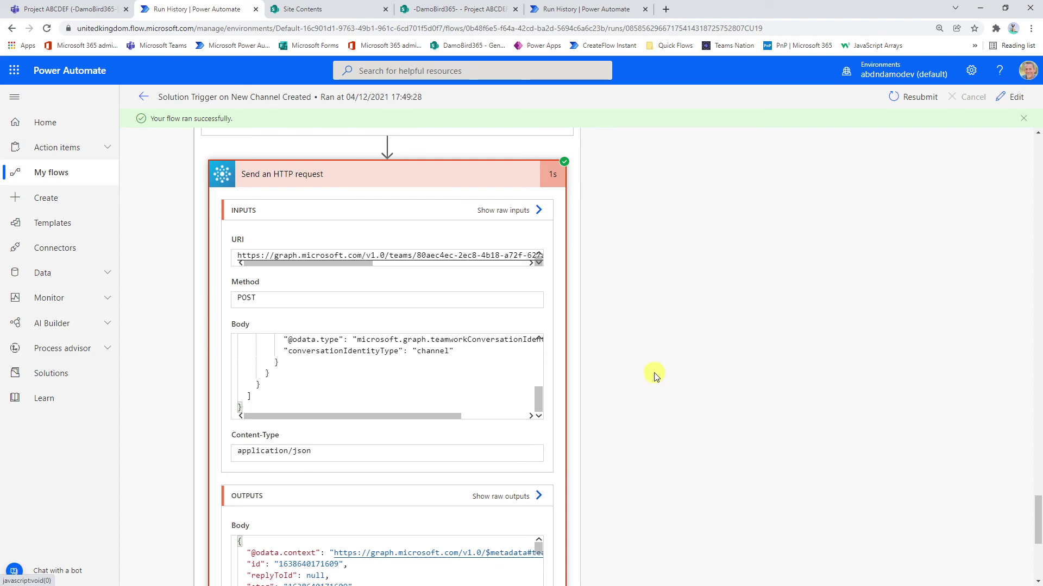
{"action": "scroll", "coordinate": [647, 405], "scroll_direction": "up", "scroll_amount": 10}
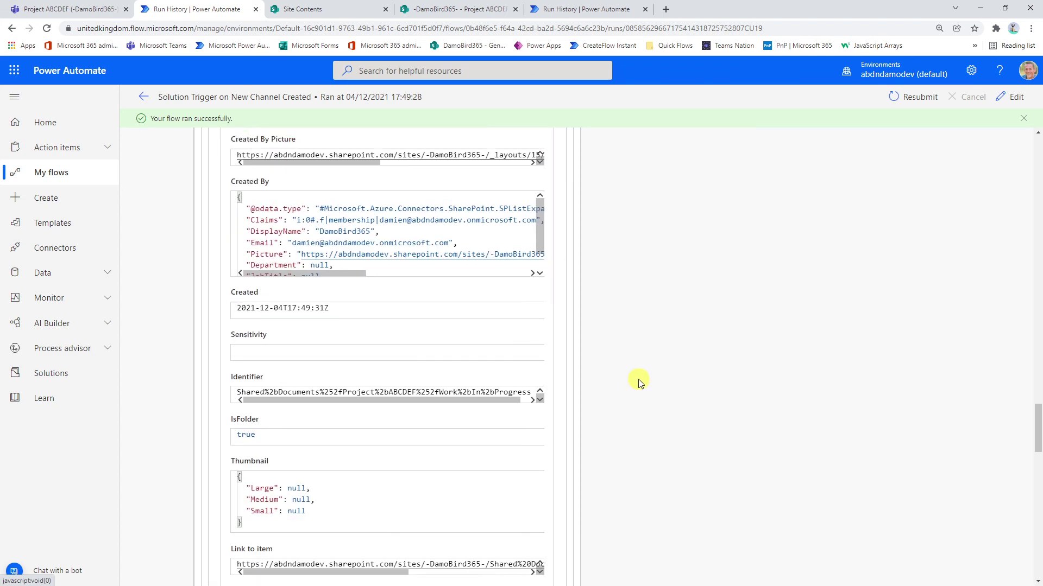
{"action": "scroll", "coordinate": [637, 379], "scroll_direction": "up", "scroll_amount": 10}
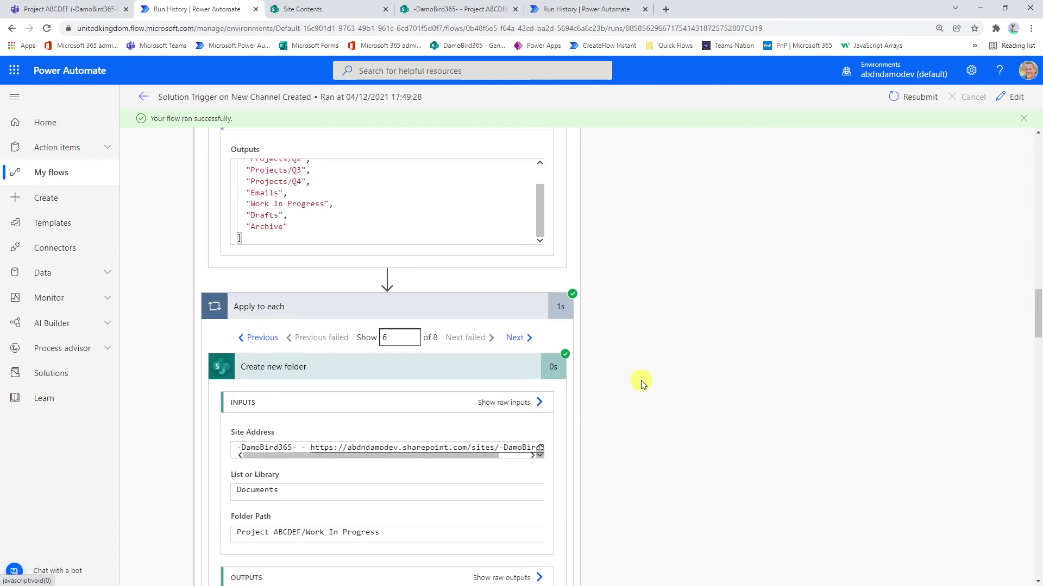
{"action": "scroll", "coordinate": [660, 393], "scroll_direction": "up", "scroll_amount": 10}
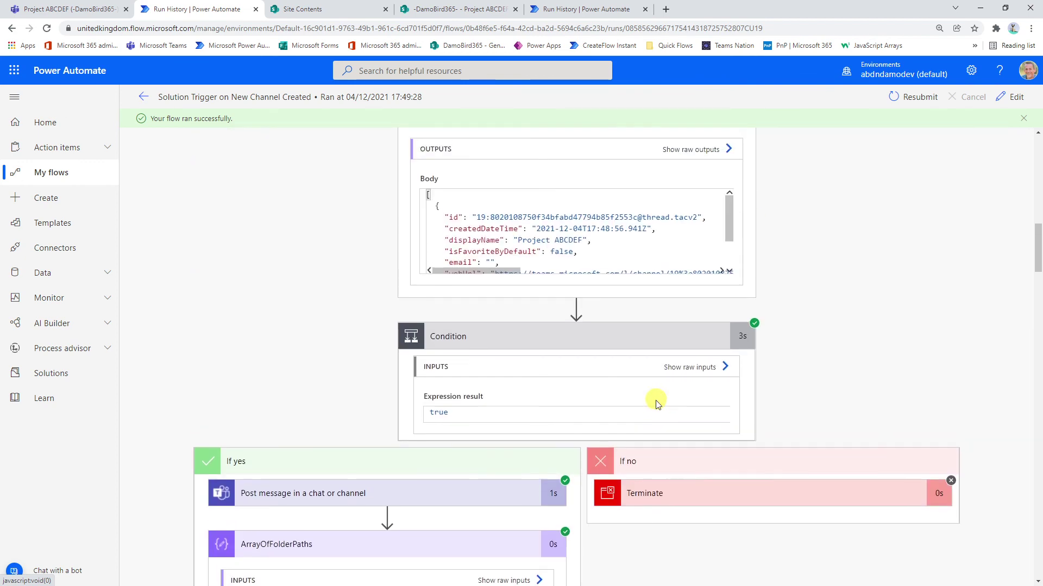
{"action": "scroll", "coordinate": [488, 331], "scroll_direction": "up", "scroll_amount": 10}
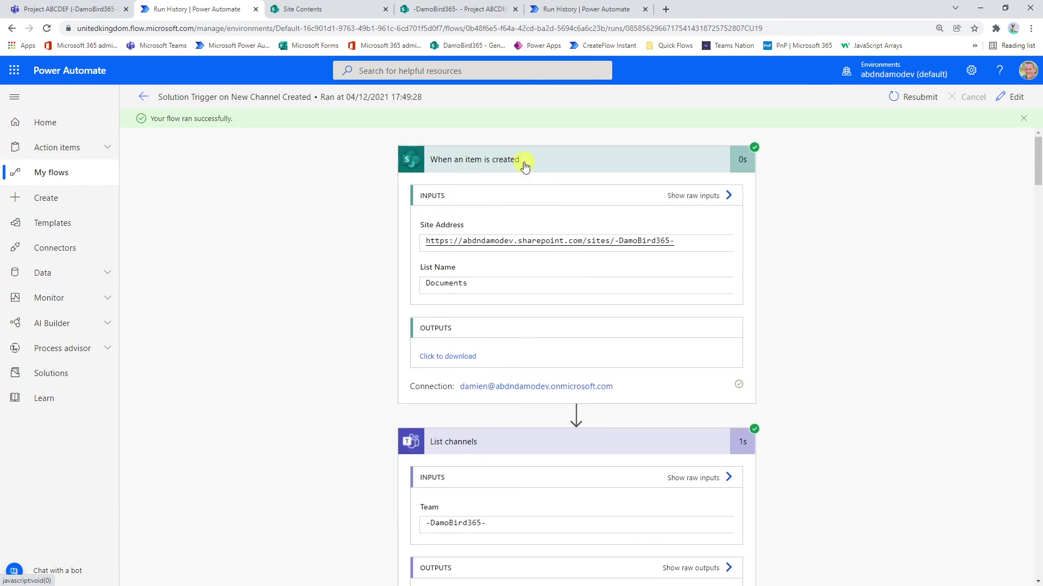
Step: Open the Dec 4, 05:25 PM run from the flow's 28-day run history and expand List channels
{"action": "left_click", "coordinate": [141, 101]}
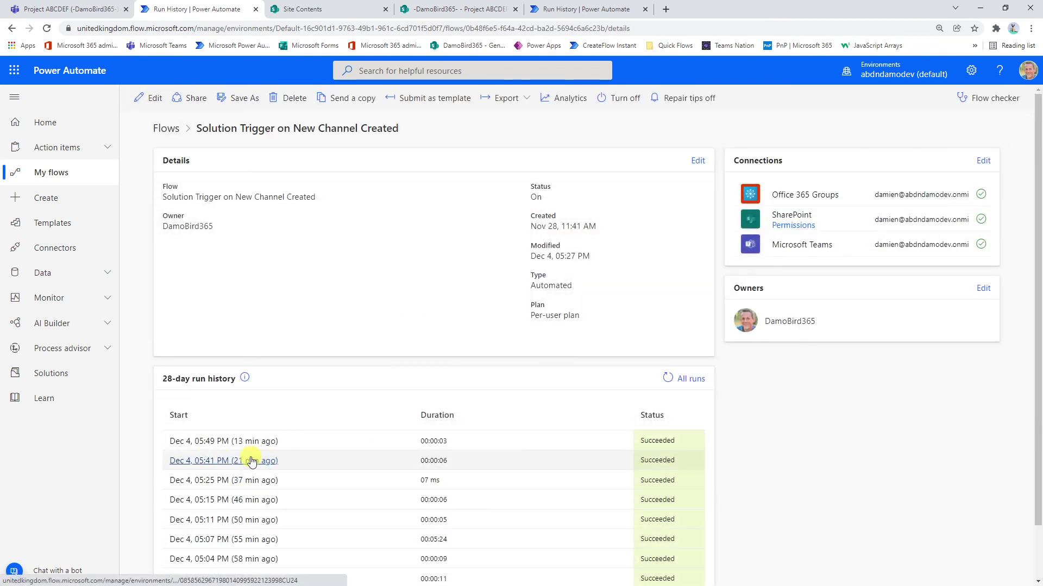
{"action": "left_click", "coordinate": [246, 481]}
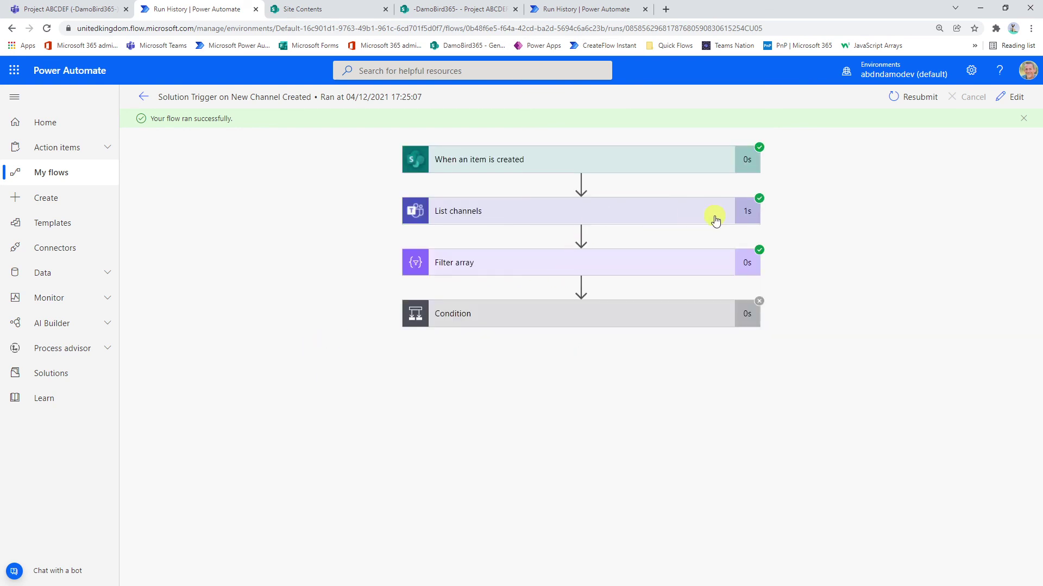
{"action": "left_click", "coordinate": [478, 210]}
Step: Expand Filter array to show its empty array output and scroll down to the cancelled Condition
{"action": "scroll", "coordinate": [543, 413], "scroll_direction": "down", "scroll_amount": 3}
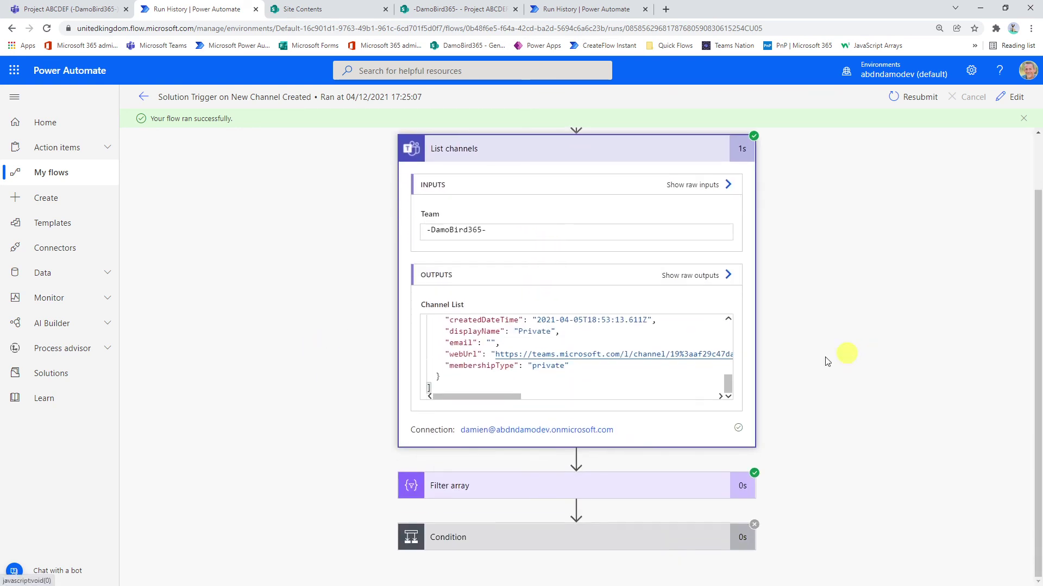
{"action": "left_click", "coordinate": [498, 491]}
{"action": "scroll", "coordinate": [843, 347], "scroll_direction": "down", "scroll_amount": 5}
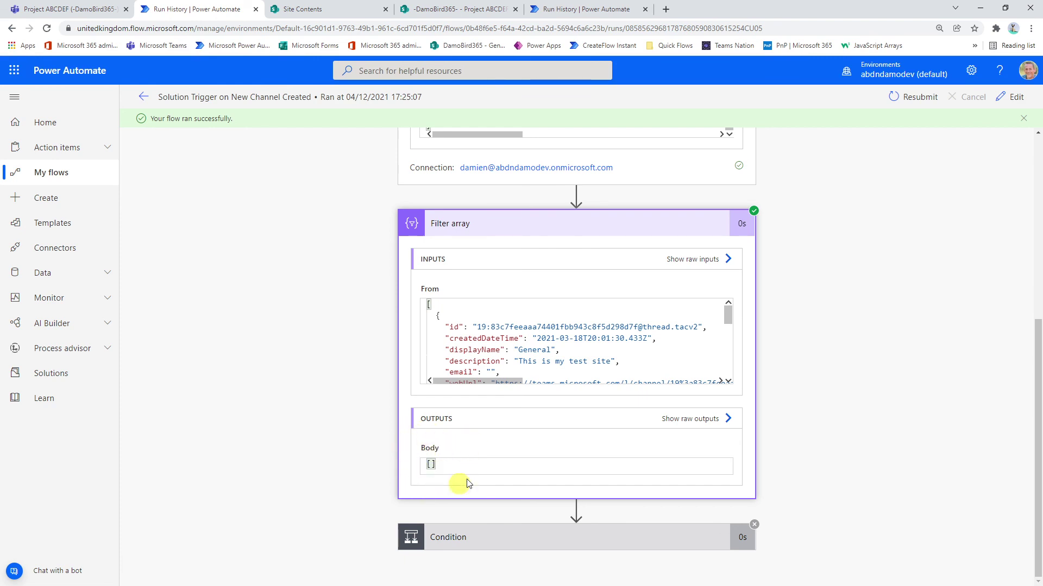
{"action": "scroll", "coordinate": [834, 414], "scroll_direction": "down", "scroll_amount": 5}
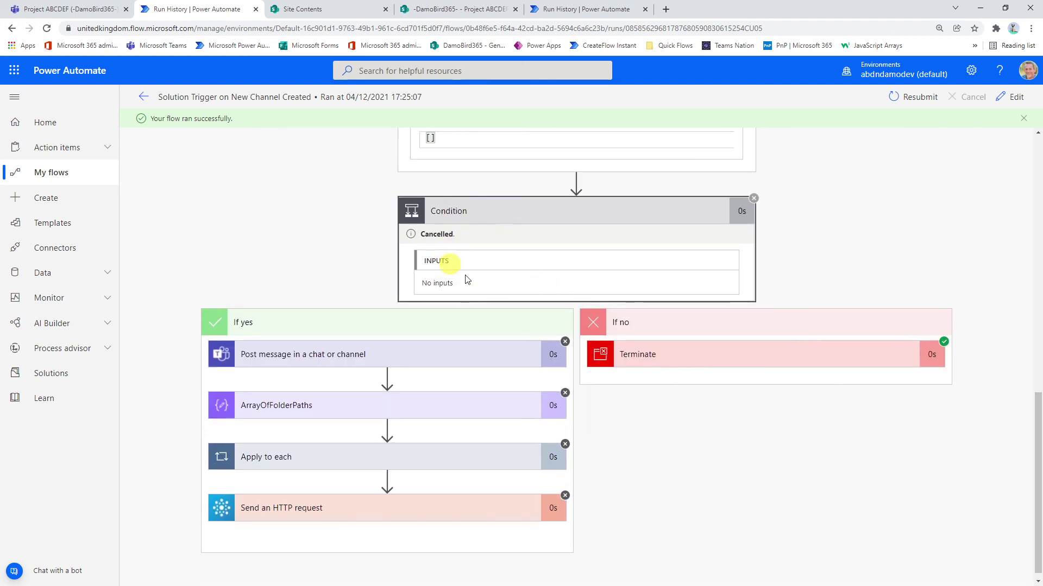
Step: Expand the If no branch's Terminate step showing status Succeeded, then review Filter array's empty output
{"action": "left_click", "coordinate": [739, 357]}
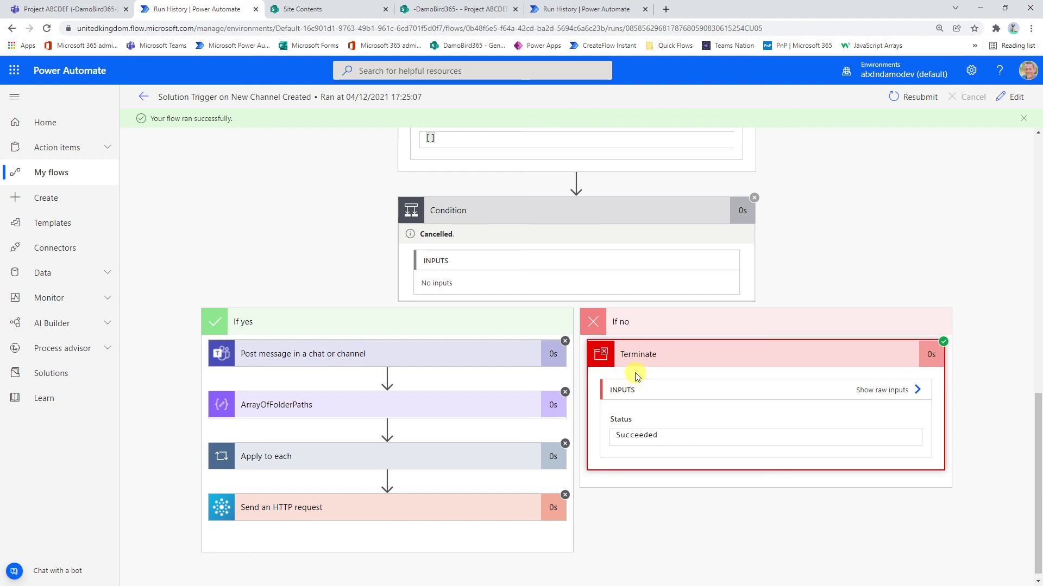
{"action": "scroll", "coordinate": [633, 388], "scroll_direction": "up", "scroll_amount": 5}
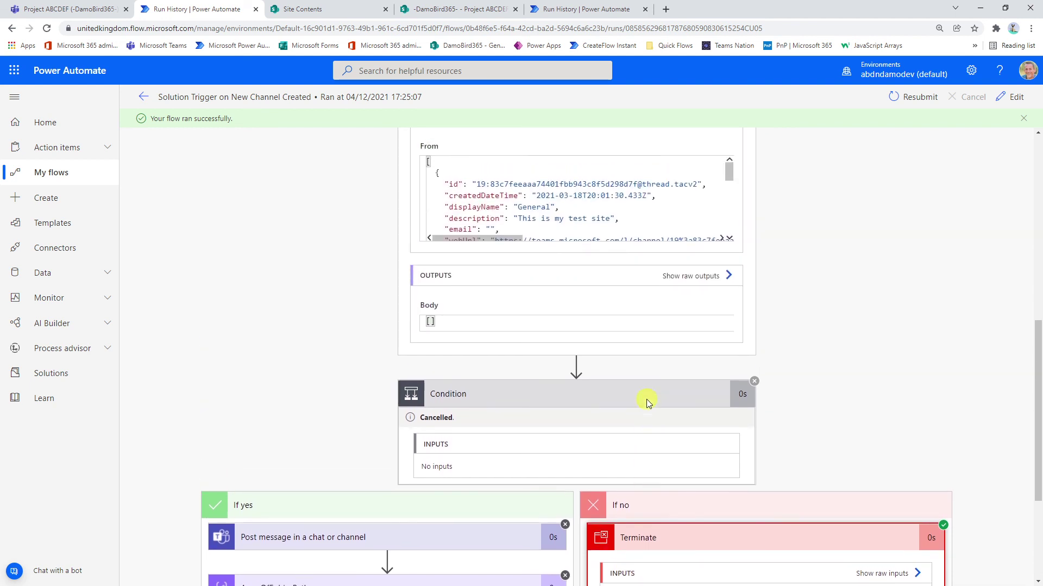
{"action": "scroll", "coordinate": [791, 263], "scroll_direction": "up", "scroll_amount": 7}
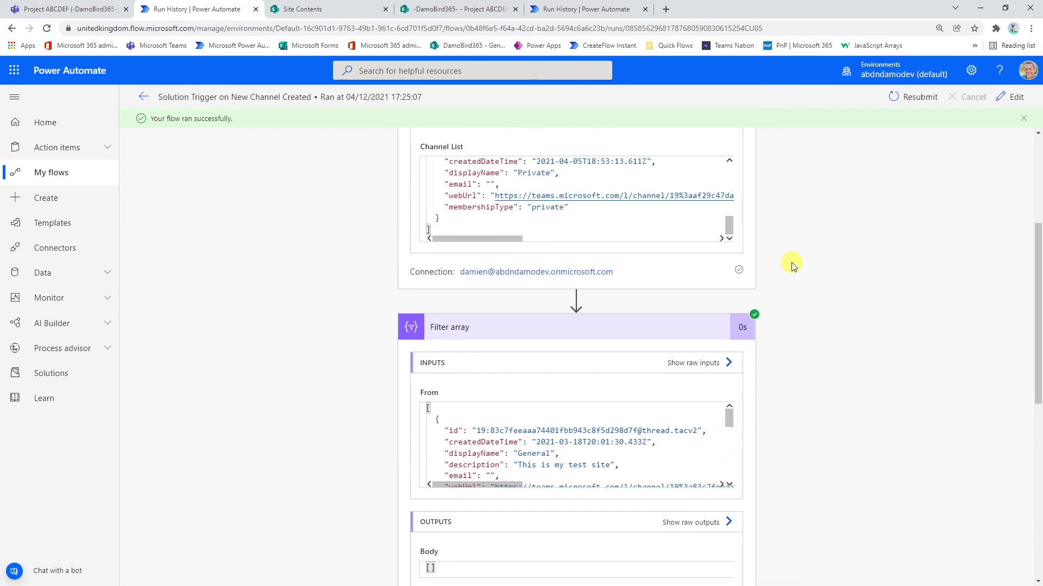
{"action": "scroll", "coordinate": [388, 333], "scroll_direction": "down", "scroll_amount": 5}
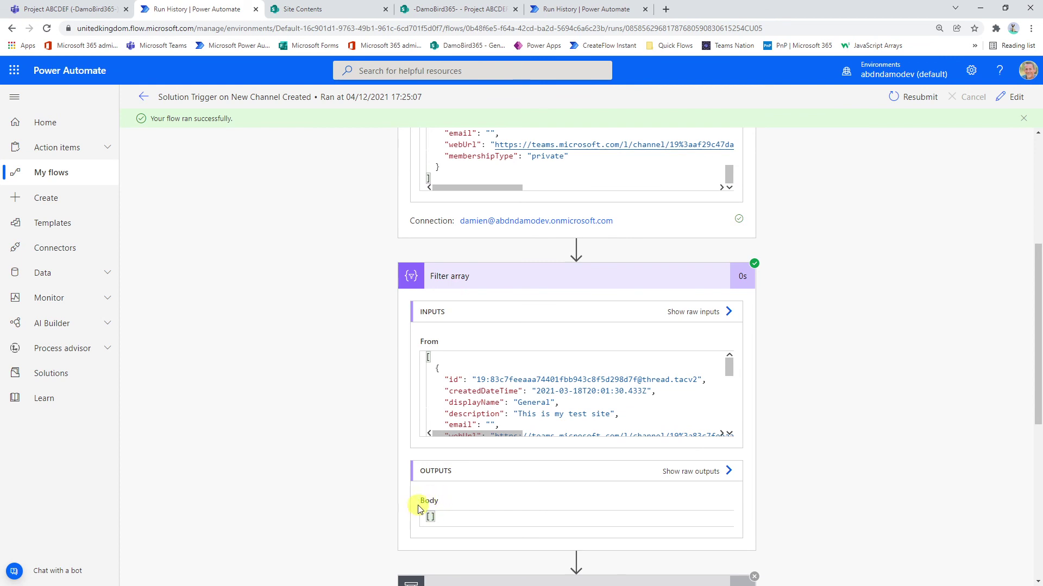
{"action": "scroll", "coordinate": [480, 499], "scroll_direction": "down", "scroll_amount": 5}
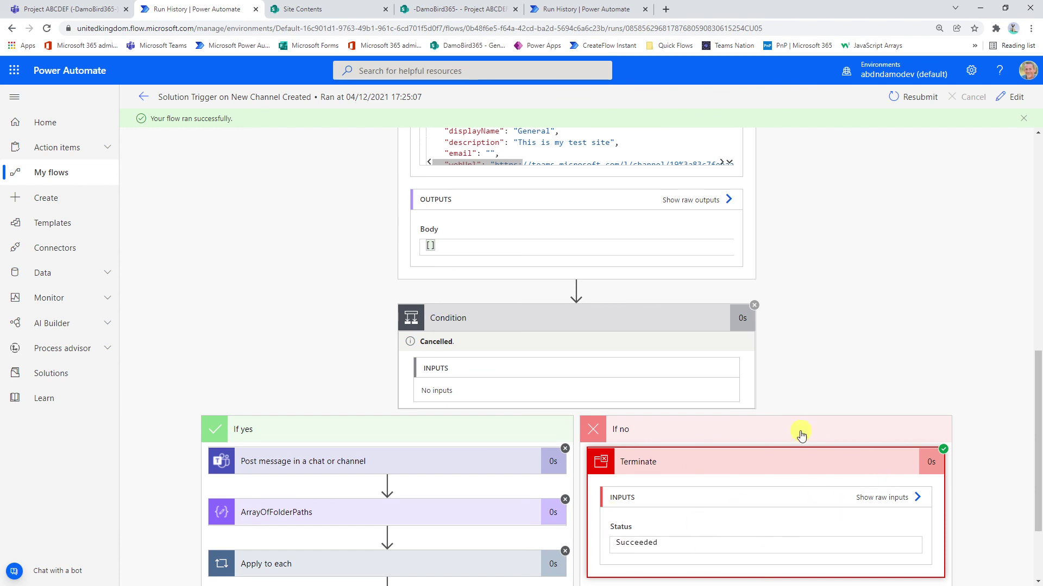
{"action": "scroll", "coordinate": [666, 386], "scroll_direction": "up", "scroll_amount": 10}
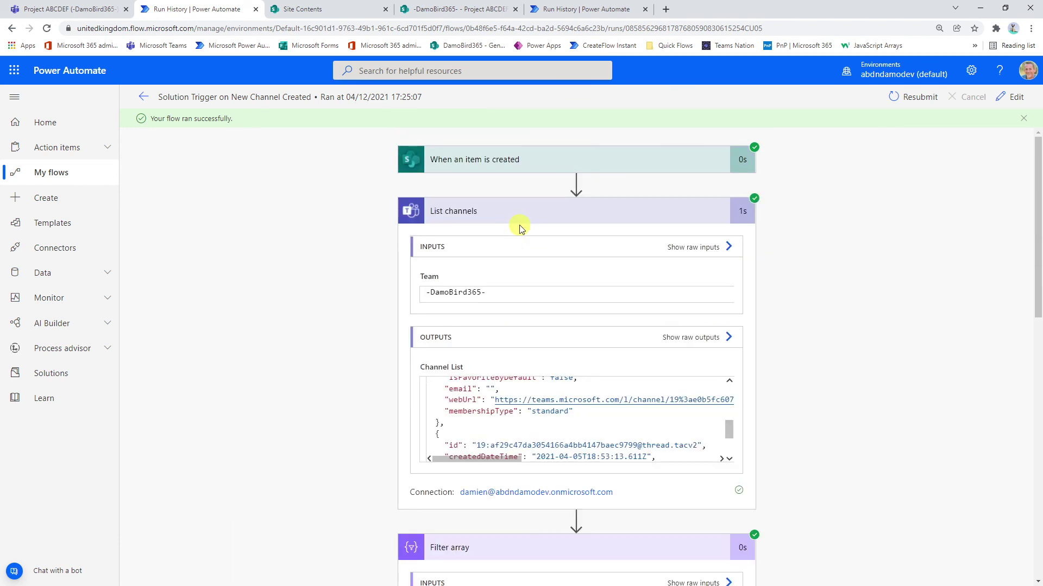